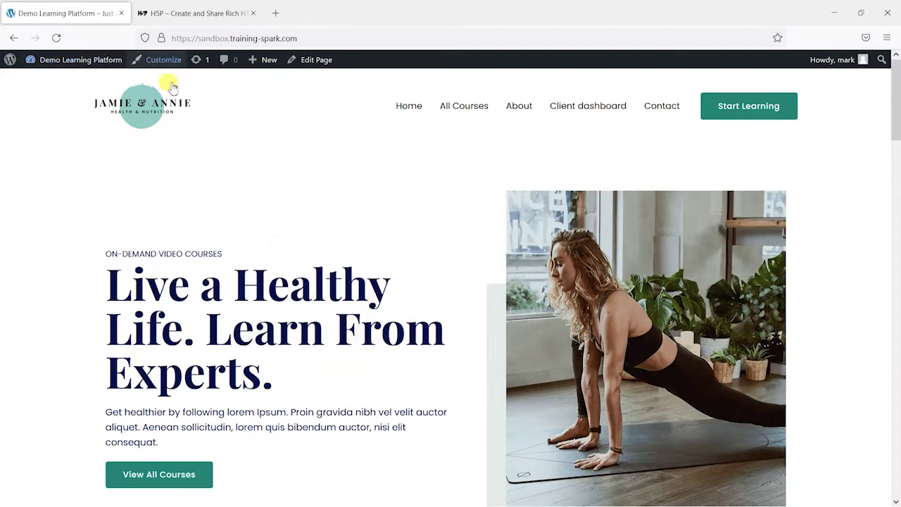
# Switch from the WordPress site to the h5p.org tab
pyautogui.click(190, 14)
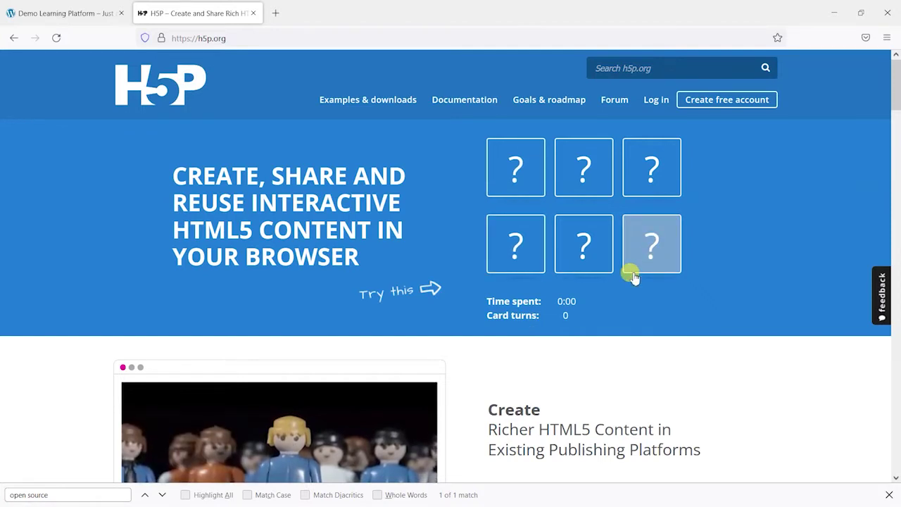
# Match all three card pairs in the h5p.org homepage memory game in 6 turns
pyautogui.click(514, 176)
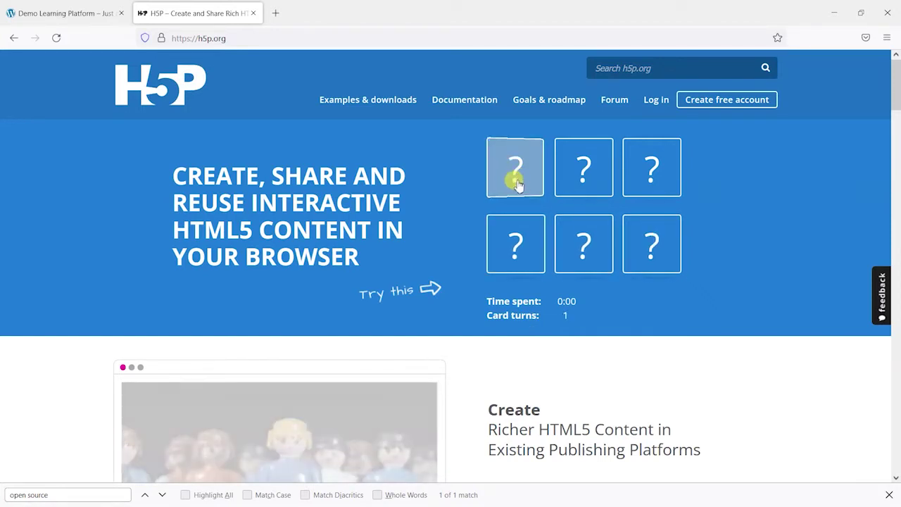
pyautogui.click(583, 259)
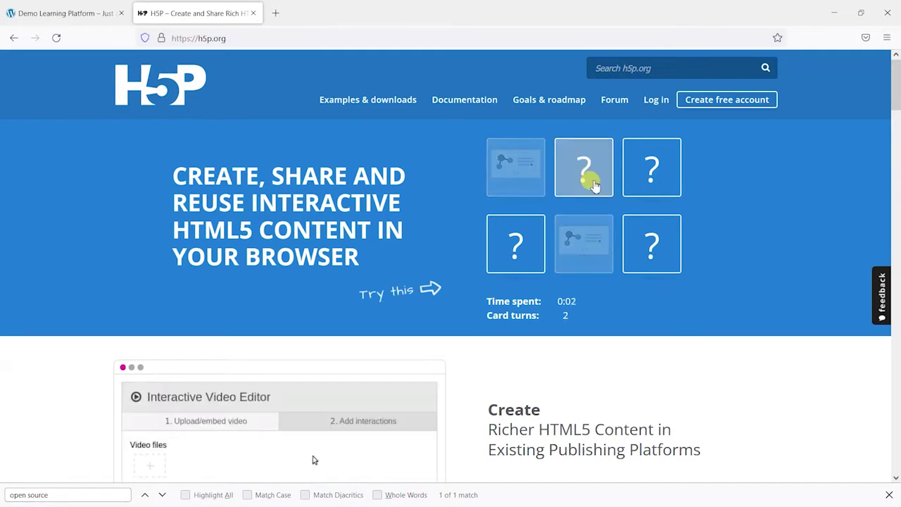
pyautogui.click(588, 176)
pyautogui.click(514, 245)
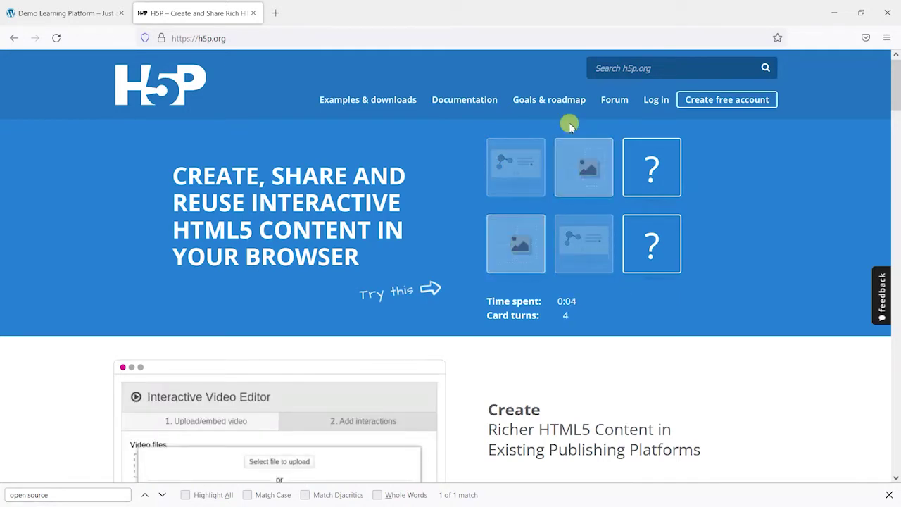
pyautogui.click(643, 194)
pyautogui.click(661, 255)
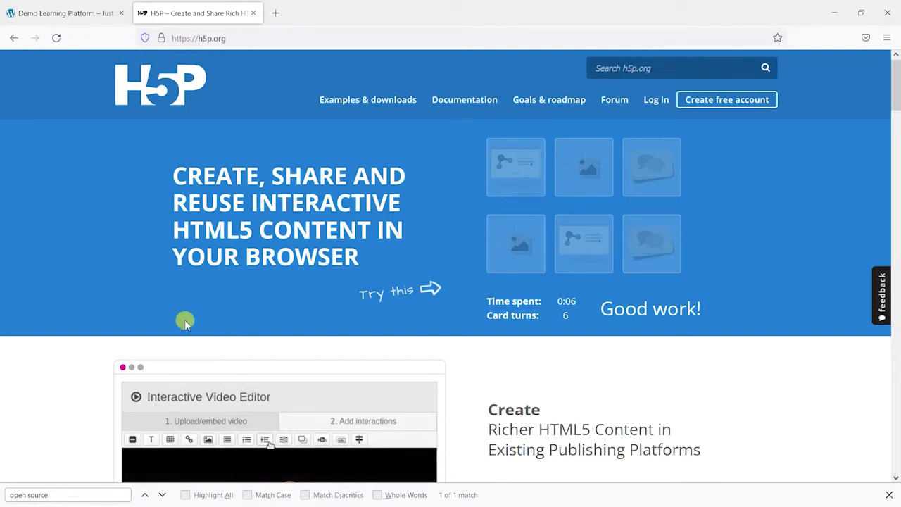
# Open h5p.org's Examples & downloads page and browse the content types grid
pyautogui.click(366, 104)
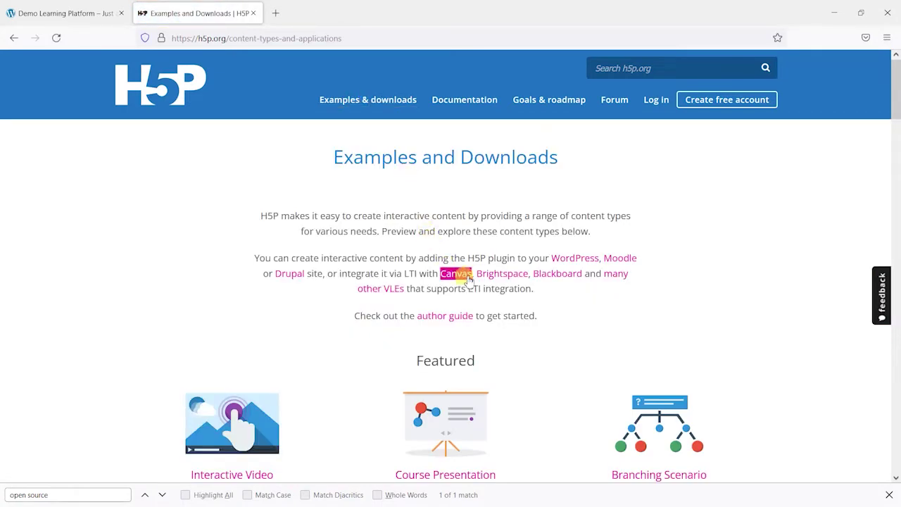
pyautogui.scroll(-3, 550, 319)
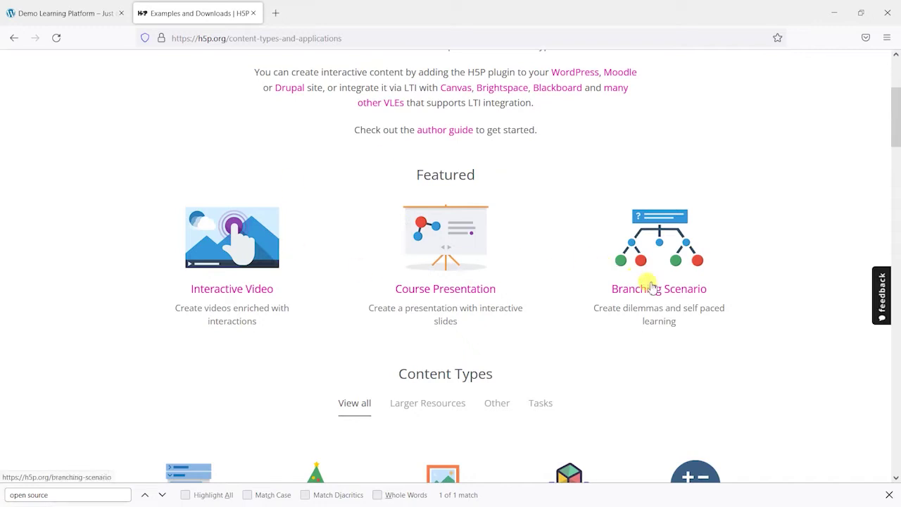
pyautogui.scroll(-2, 247, 167)
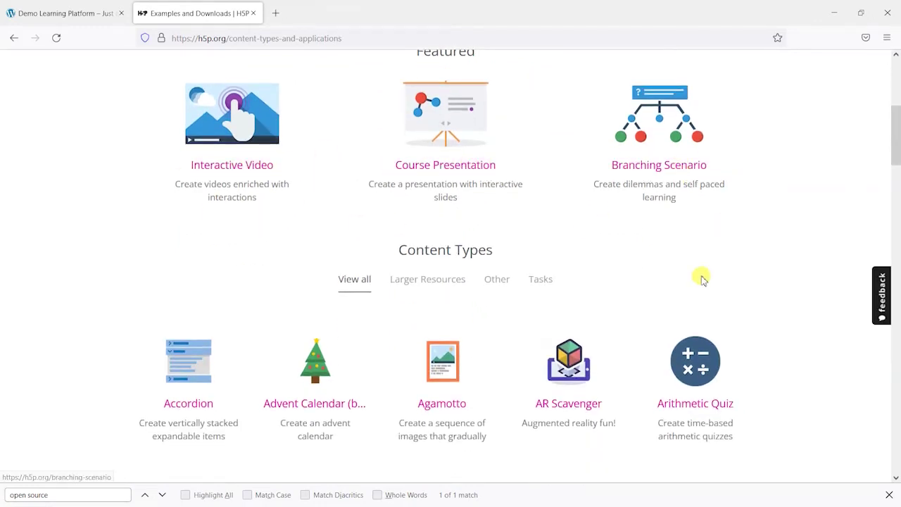
pyautogui.scroll(-4, 700, 275)
pyautogui.scroll(-6, 242, 300)
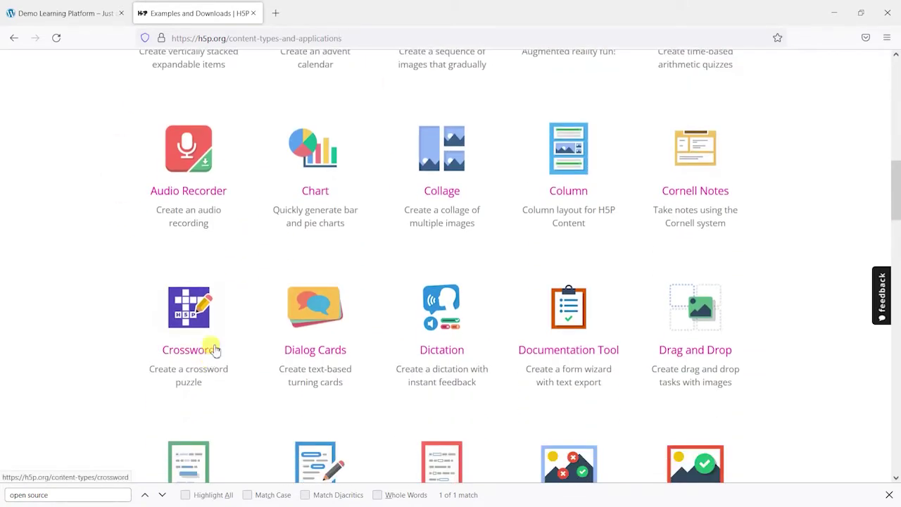
pyautogui.scroll(-15, 467, 242)
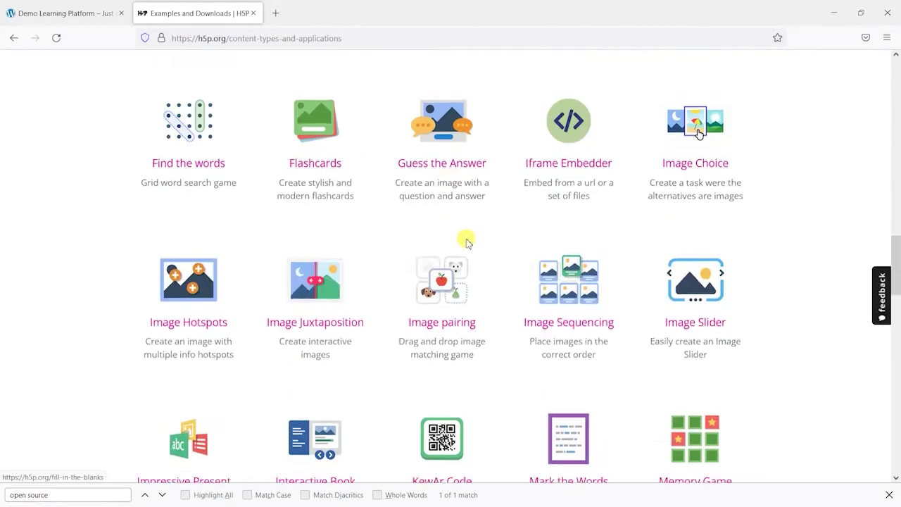
pyautogui.scroll(20, 470, 265)
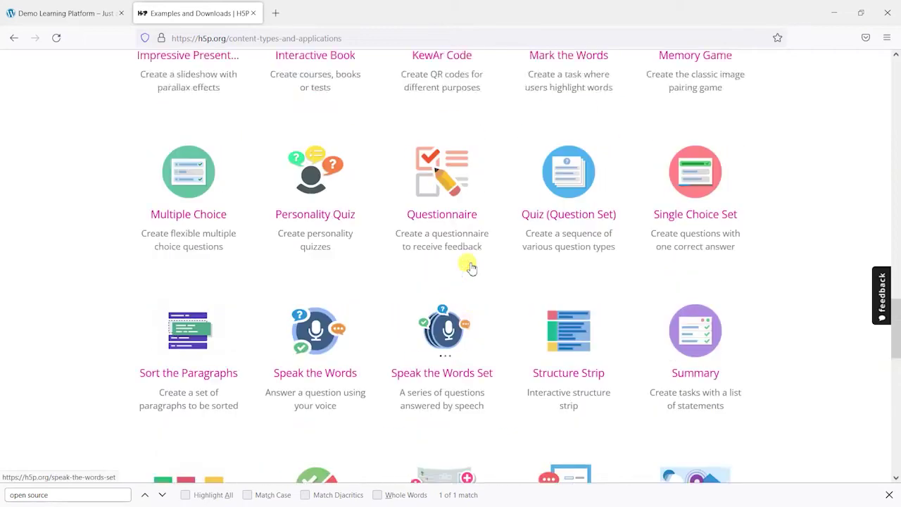
pyautogui.scroll(1, 564, 289)
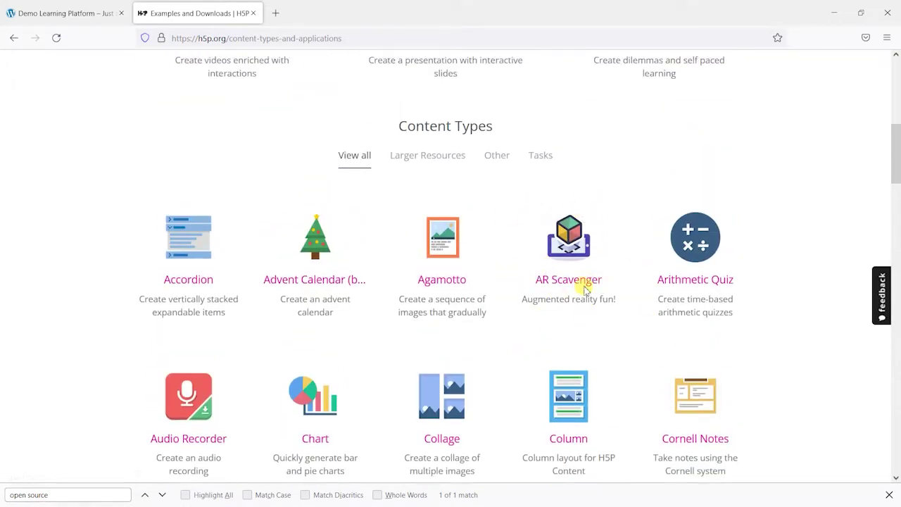
pyautogui.scroll(8, 629, 312)
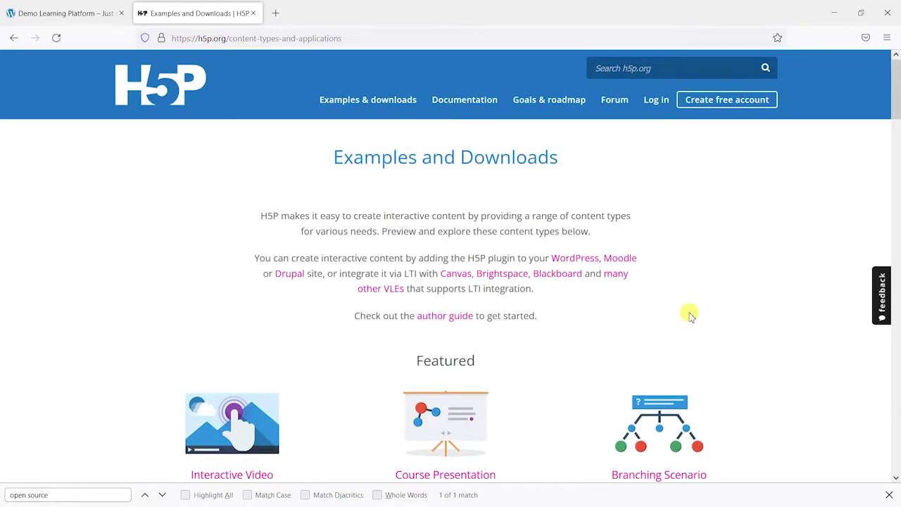
pyautogui.scroll(-3, 690, 345)
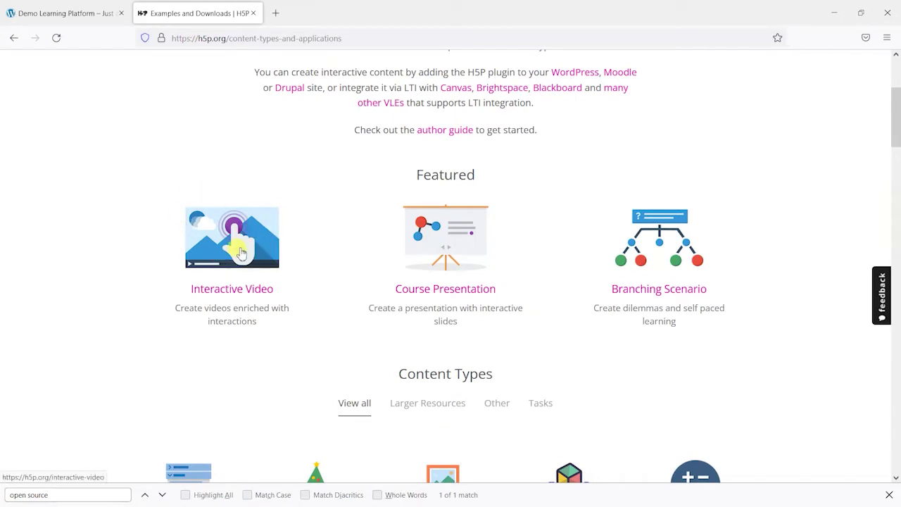
# Play the Smoothie interactive video demo, opening its ingredients popup and multiple choice quiz
pyautogui.click(242, 289)
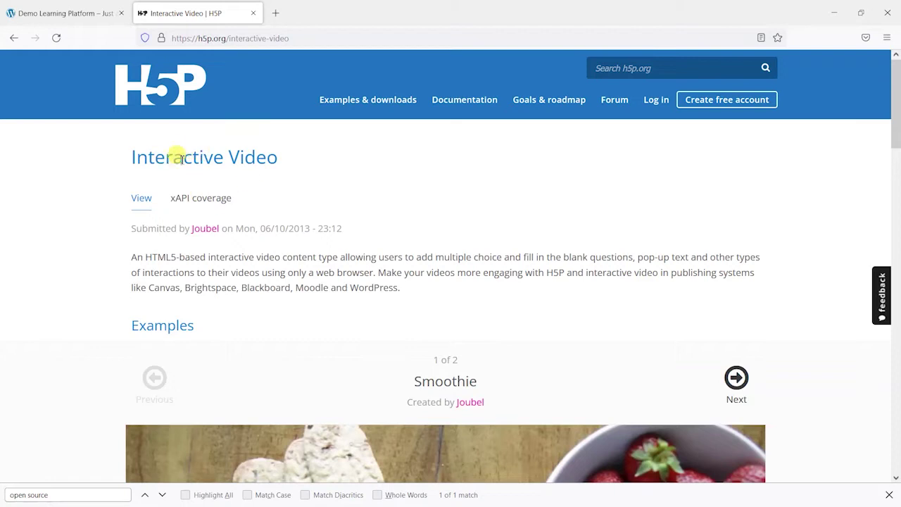
pyautogui.scroll(-4, 346, 219)
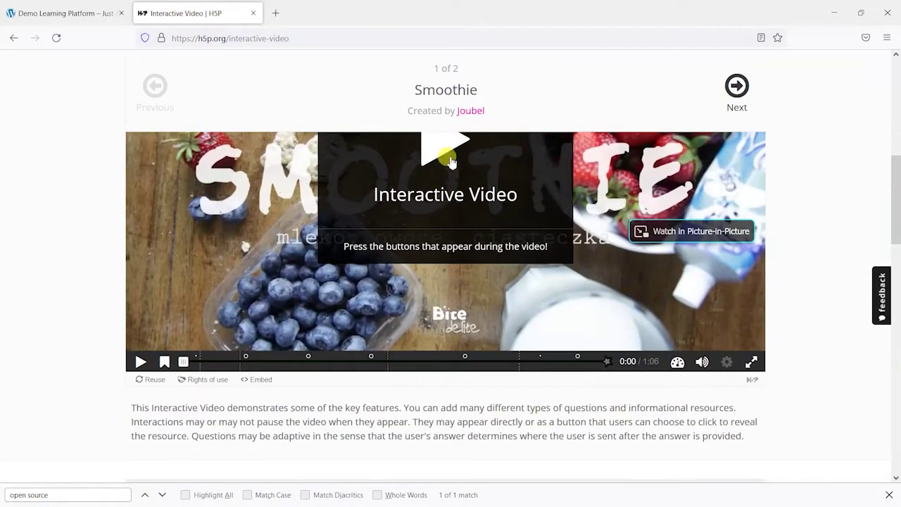
pyautogui.click(451, 162)
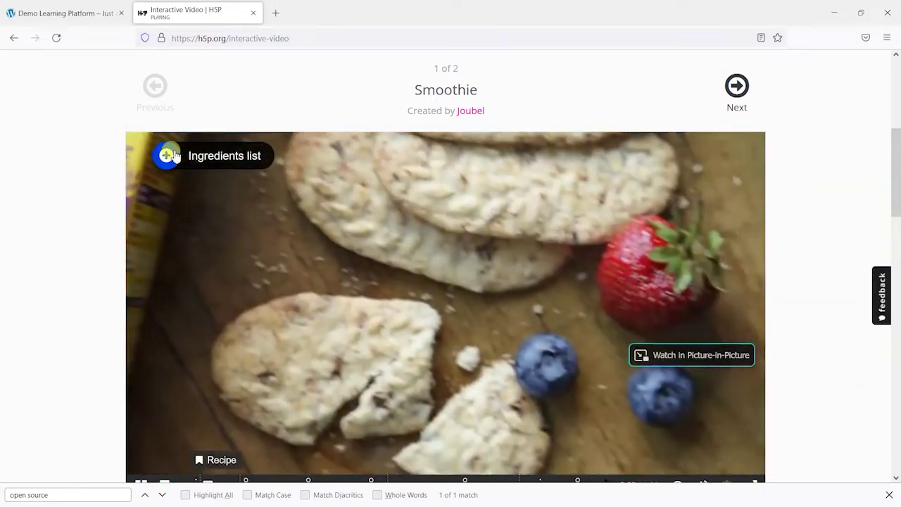
pyautogui.click(195, 163)
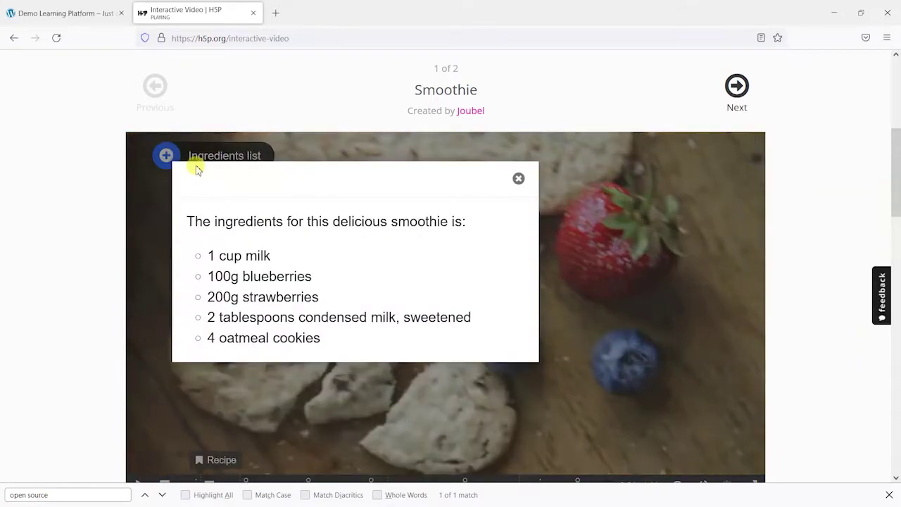
pyautogui.click(517, 220)
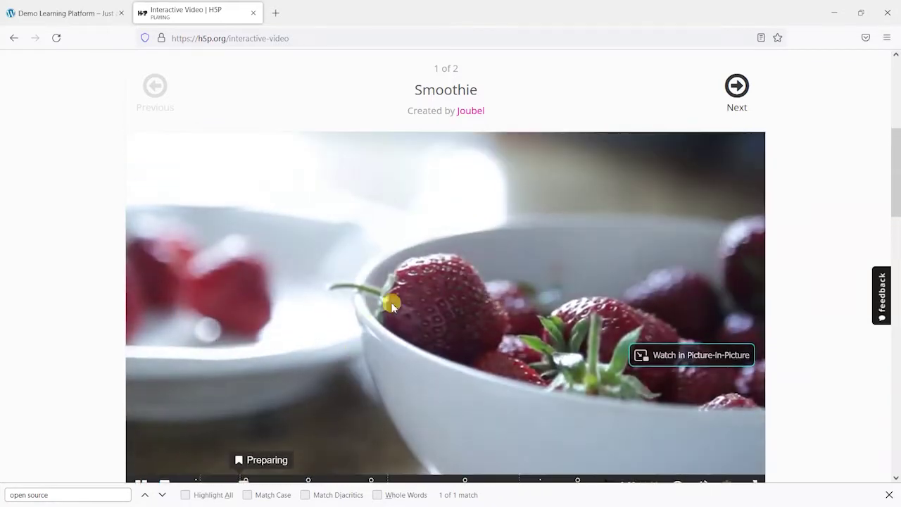
pyautogui.scroll(1, 493, 306)
pyautogui.click(496, 310)
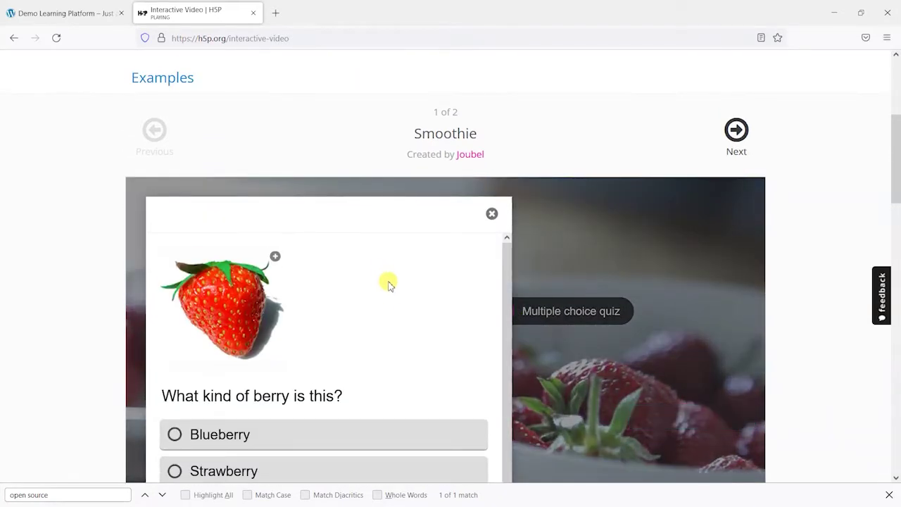
pyautogui.scroll(-2, 455, 348)
pyautogui.scroll(1, 560, 348)
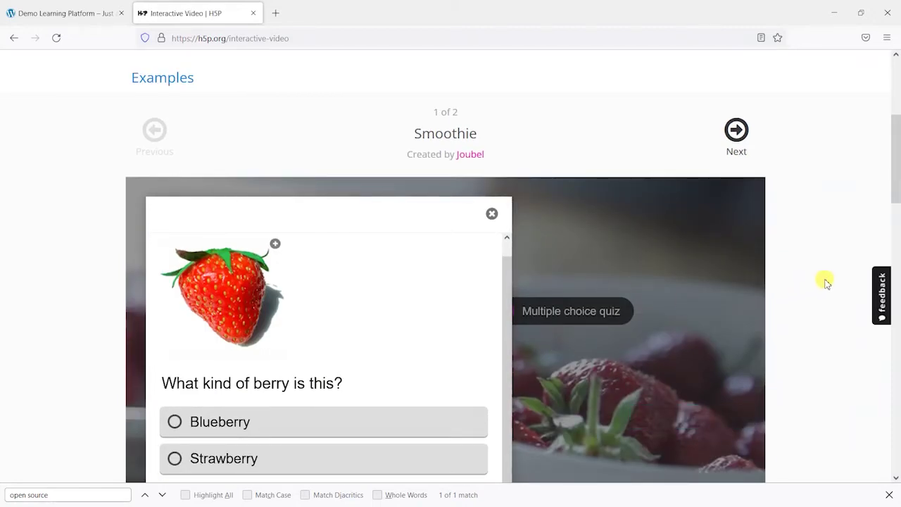
pyautogui.scroll(-1, 825, 281)
pyautogui.scroll(7, 825, 283)
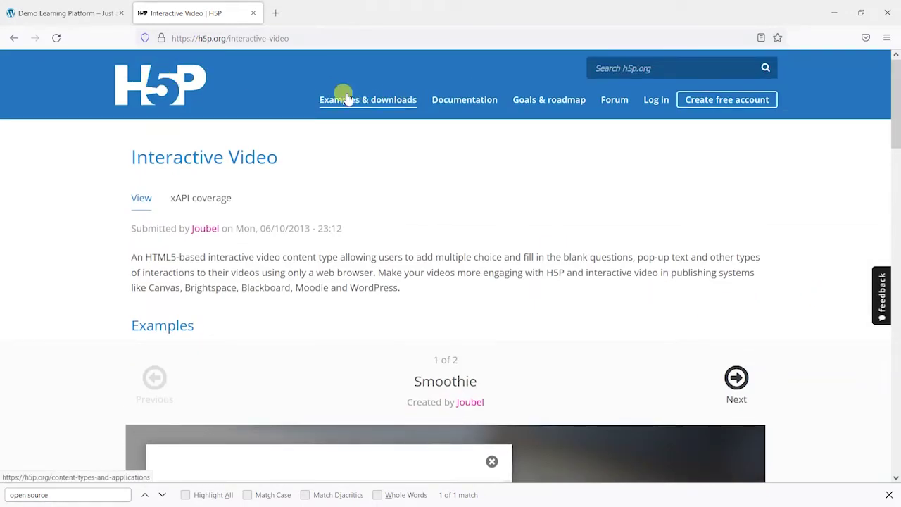
# Return to Examples & downloads, then go back to the Demo Learning Platform tab
pyautogui.click(362, 107)
pyautogui.scroll(-3, 519, 249)
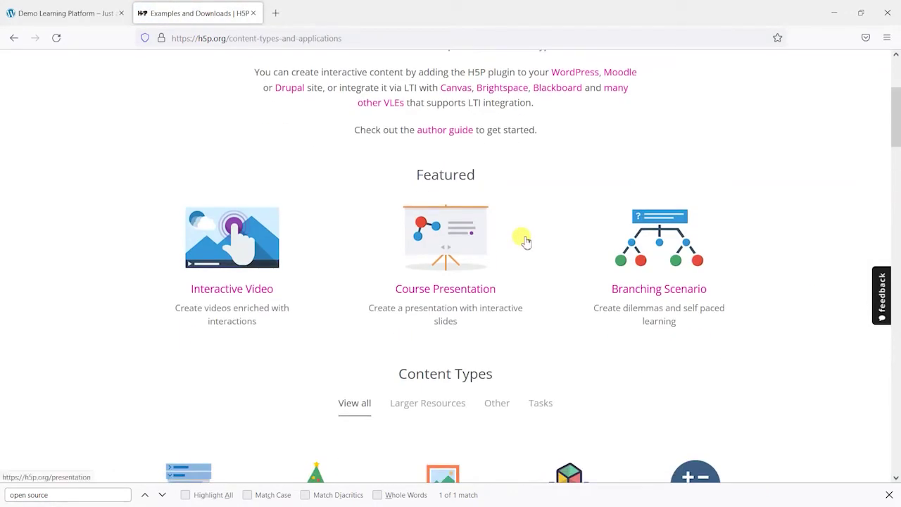
pyautogui.scroll(-3, 720, 235)
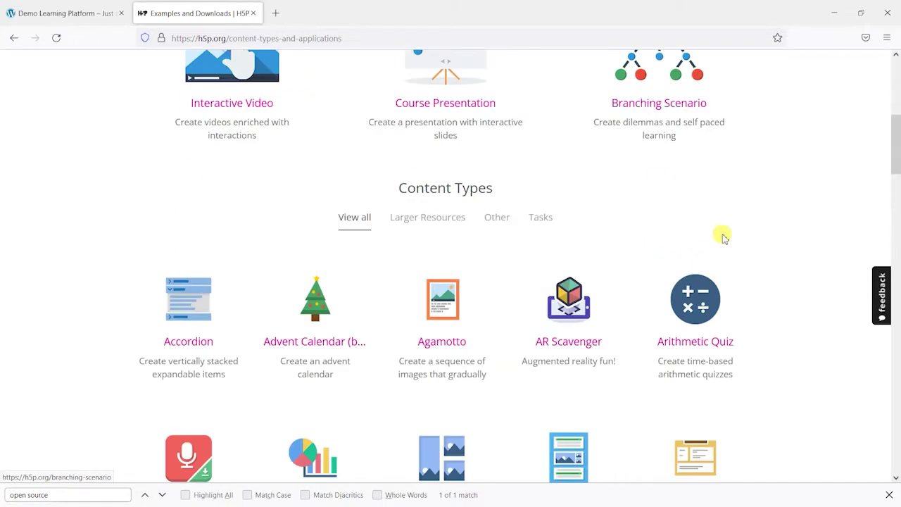
pyautogui.scroll(-5, 467, 207)
pyautogui.scroll(5, 513, 266)
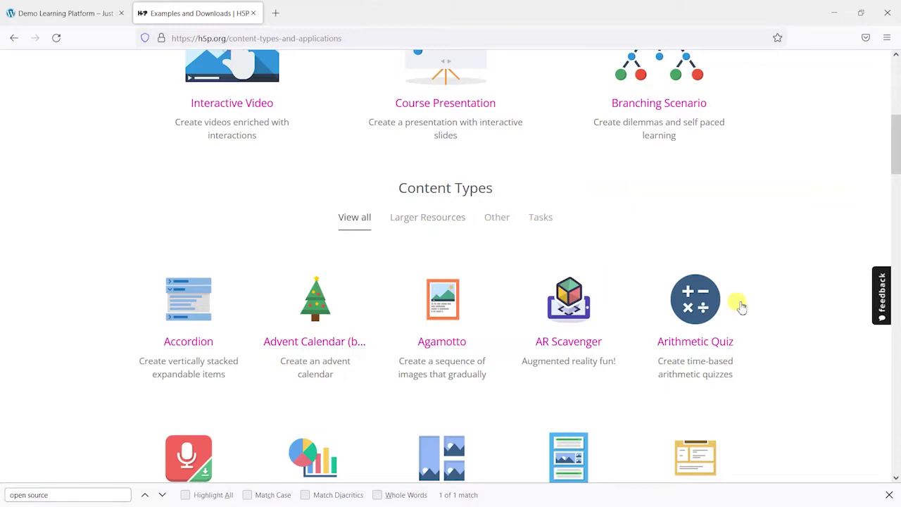
pyautogui.scroll(6, 739, 324)
pyautogui.click(77, 5)
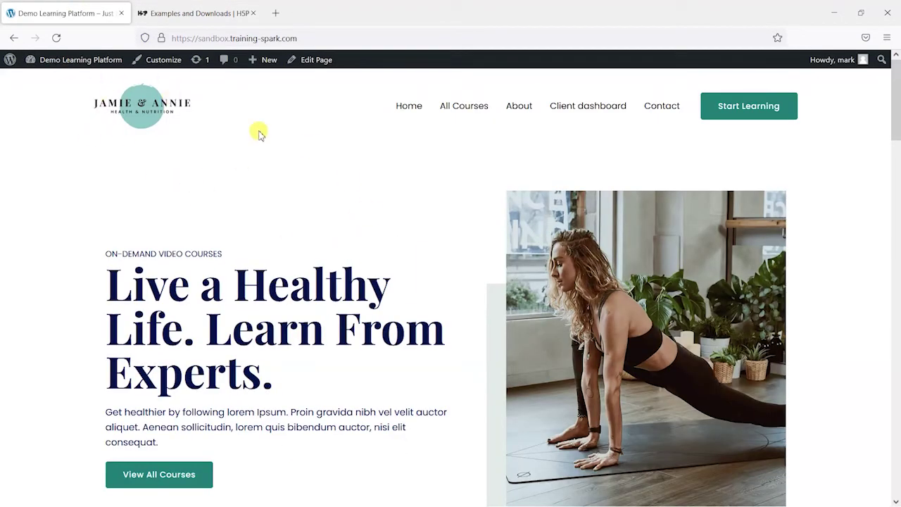
# Open the WordPress admin dashboard of the Demo Learning Platform
pyautogui.moveTo(59, 70)
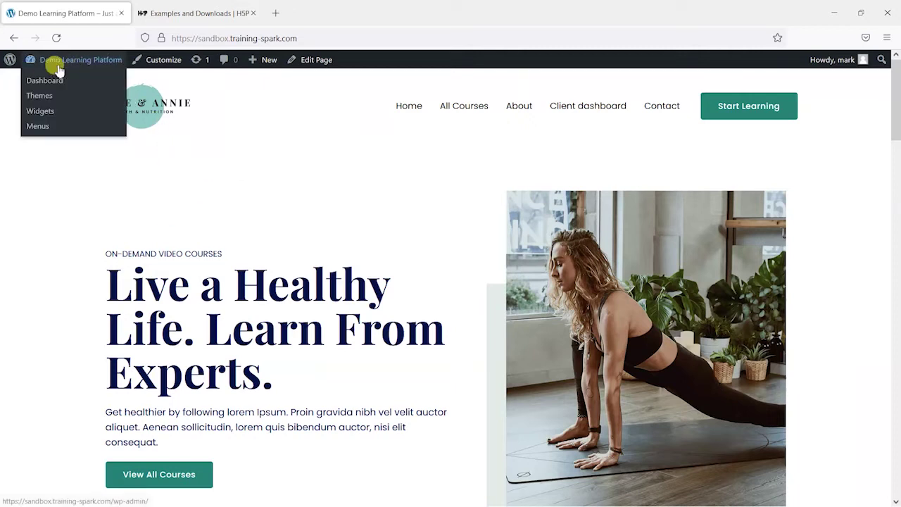
pyautogui.click(59, 82)
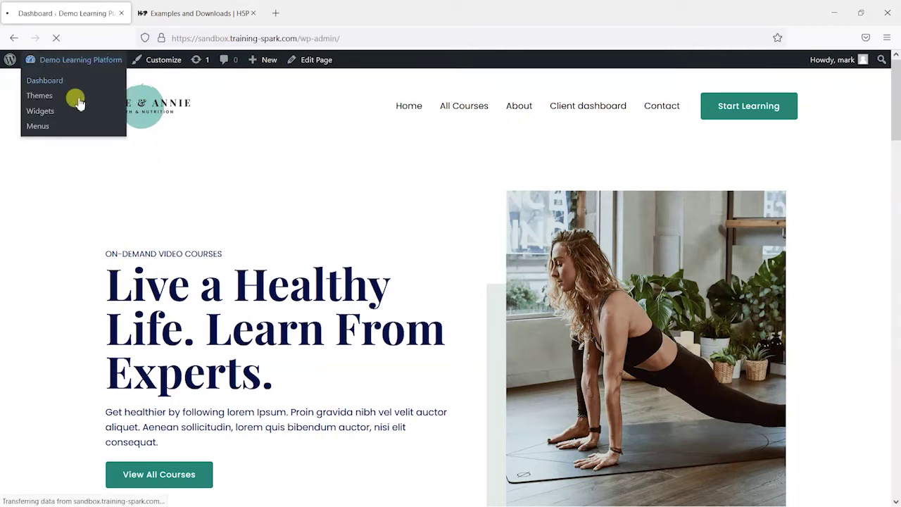
pyautogui.scroll(-2, 274, 348)
pyautogui.scroll(2, 257, 357)
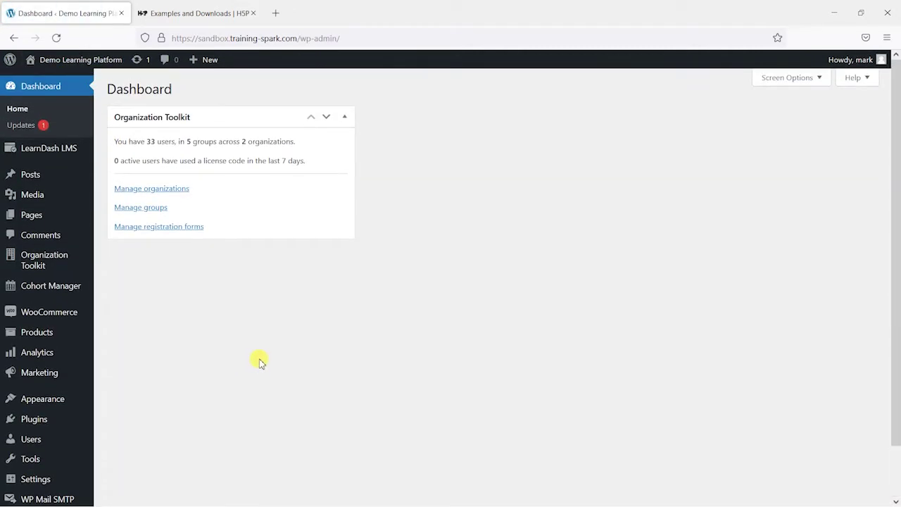
# Find Interactive Content – H5P by searching plugins for h5p, and install it
pyautogui.moveTo(36, 420)
pyautogui.click(129, 423)
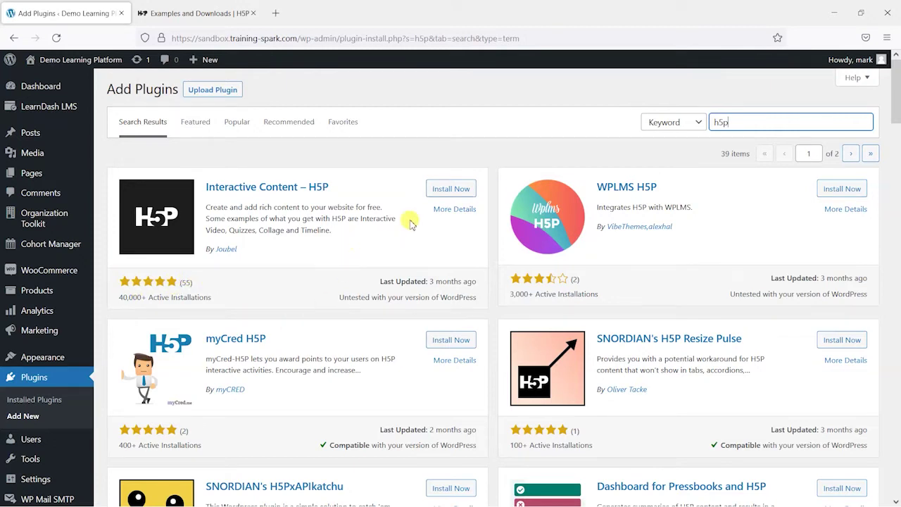
pyautogui.click(451, 190)
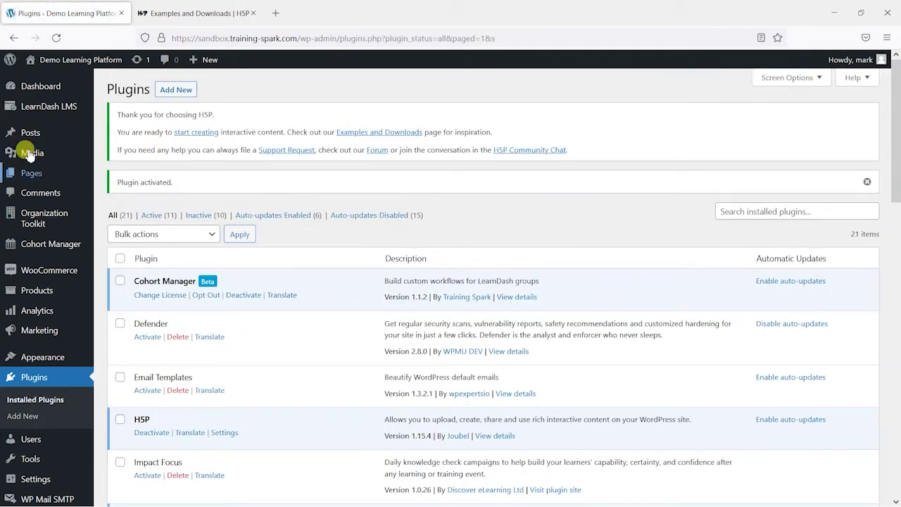
# Locate the new H5P Content menu in the admin sidebar and open All H5P Content
pyautogui.moveTo(54, 317)
pyautogui.scroll(-4, 54, 317)
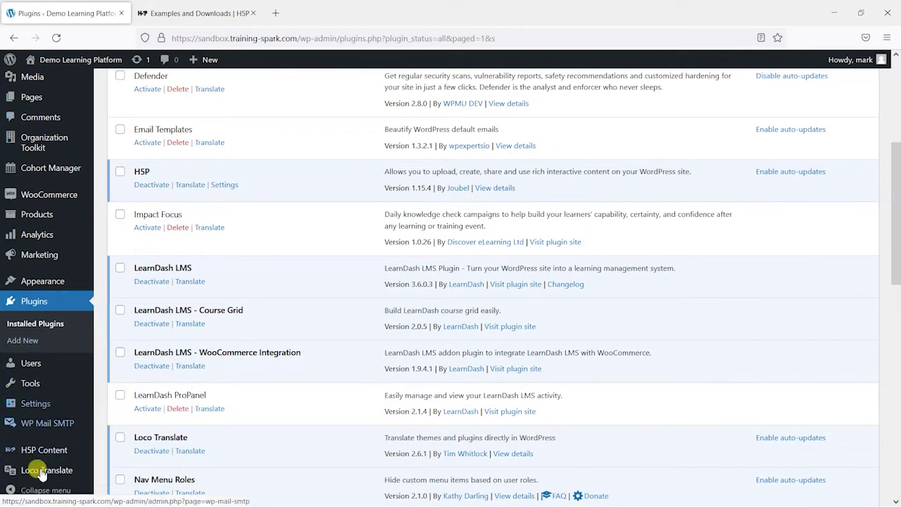
pyautogui.moveTo(44, 454)
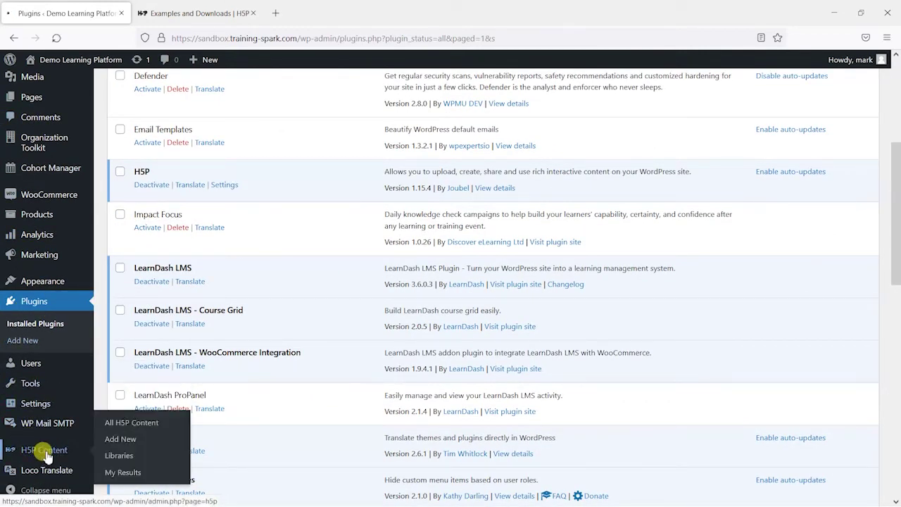
pyautogui.click(47, 456)
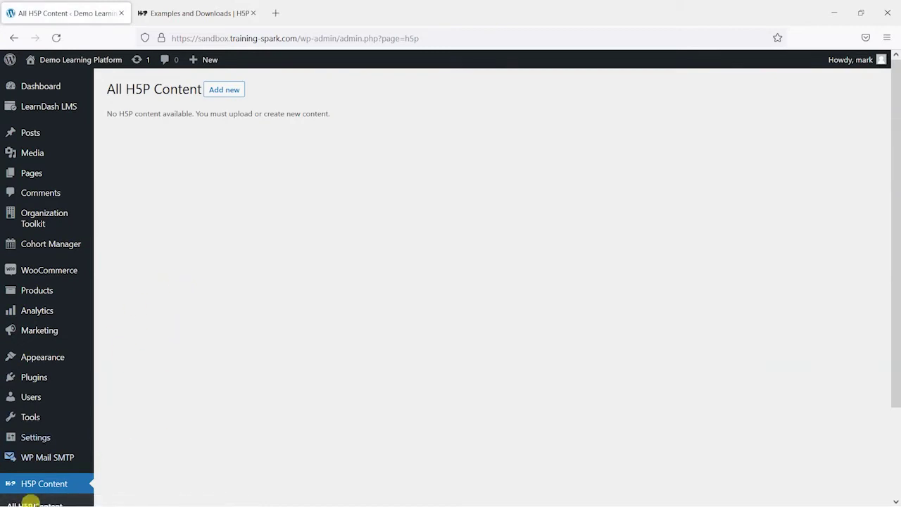
# Open H5P Content > Add New, reaching the 'Before you start' Hub consent notice
pyautogui.scroll(-2, 106, 406)
pyautogui.scroll(2, 275, 256)
pyautogui.scroll(-1, 345, 248)
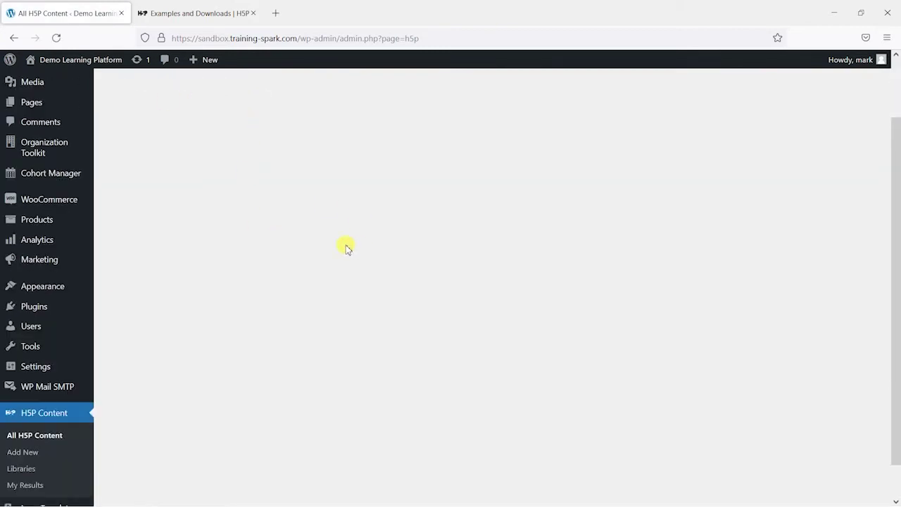
pyautogui.scroll(-1, 345, 248)
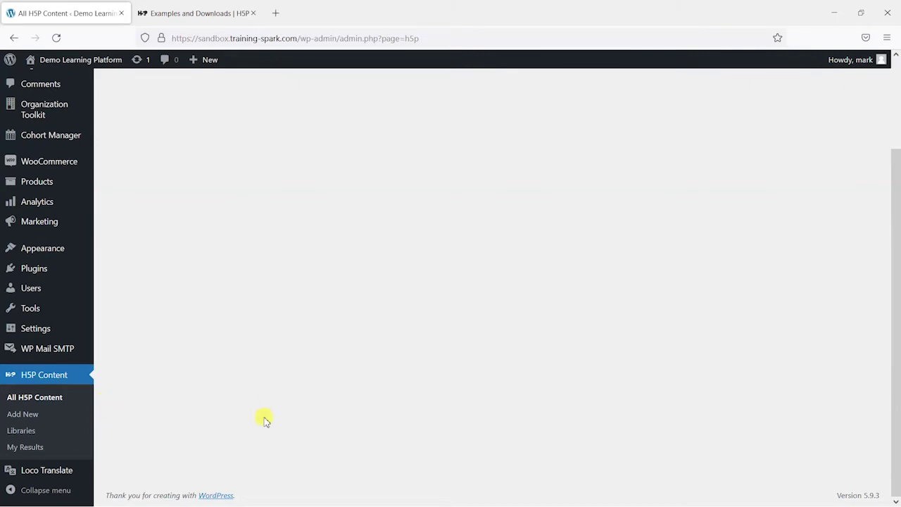
pyautogui.scroll(3, 296, 423)
pyautogui.scroll(-3, 347, 428)
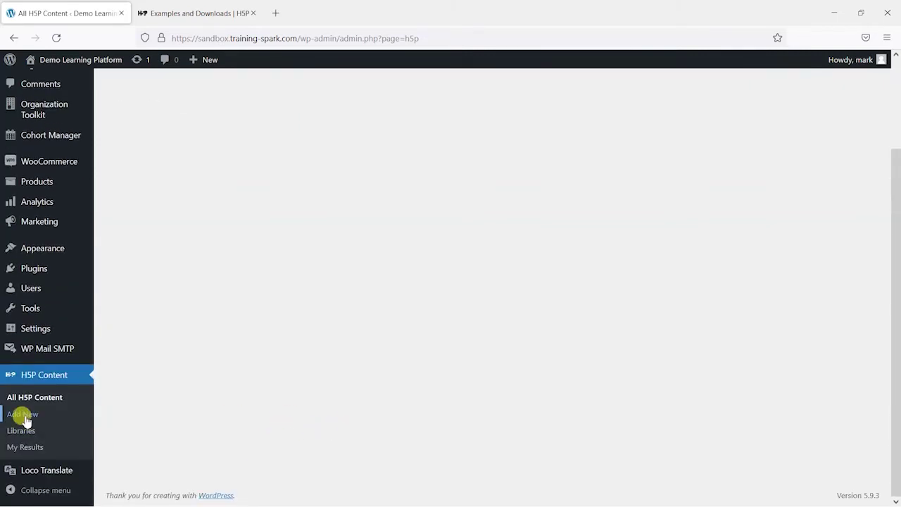
pyautogui.click(25, 416)
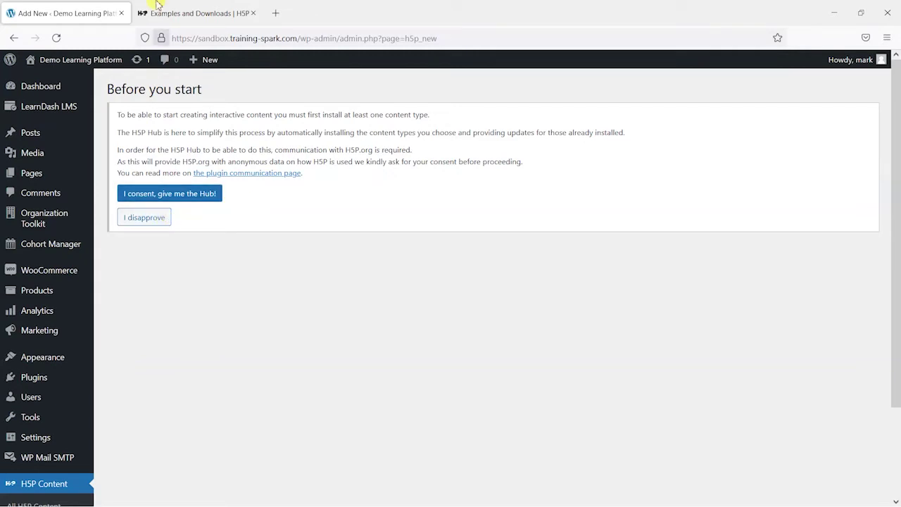
pyautogui.click(194, 13)
pyautogui.click(66, 13)
pyautogui.click(194, 13)
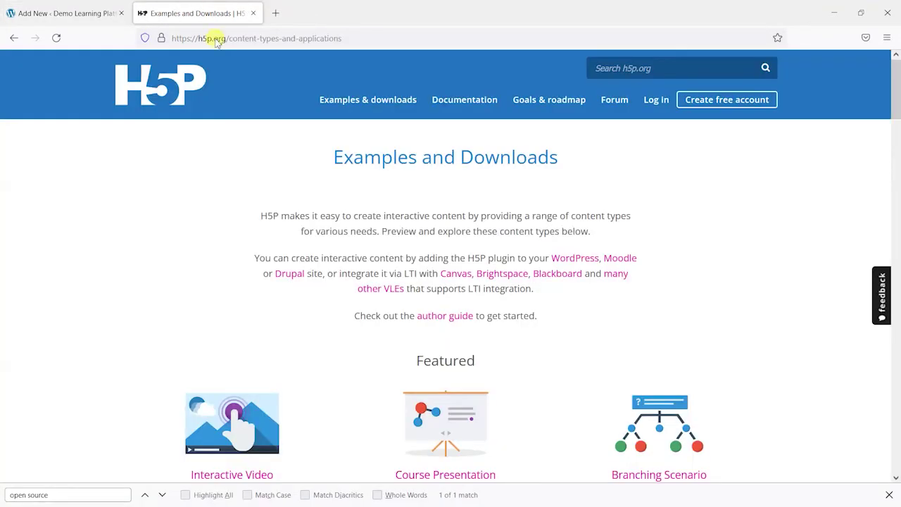
pyautogui.click(55, 4)
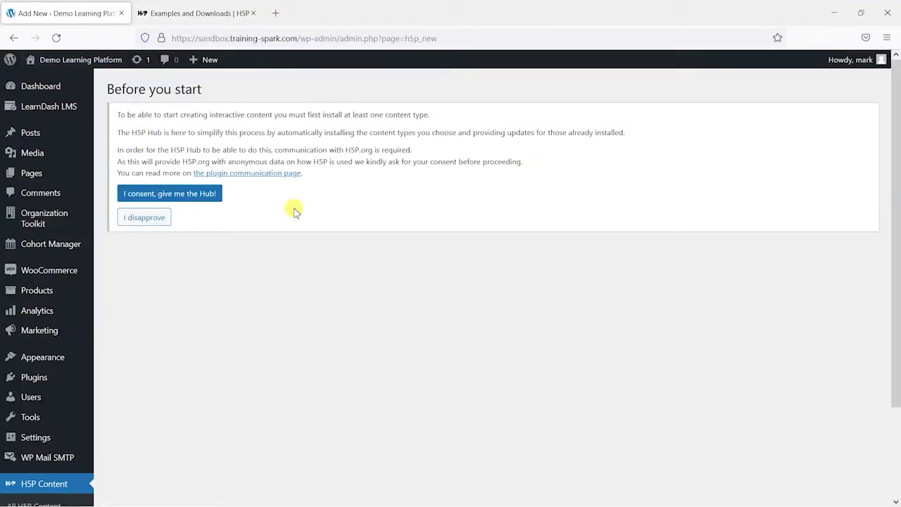
pyautogui.click(194, 13)
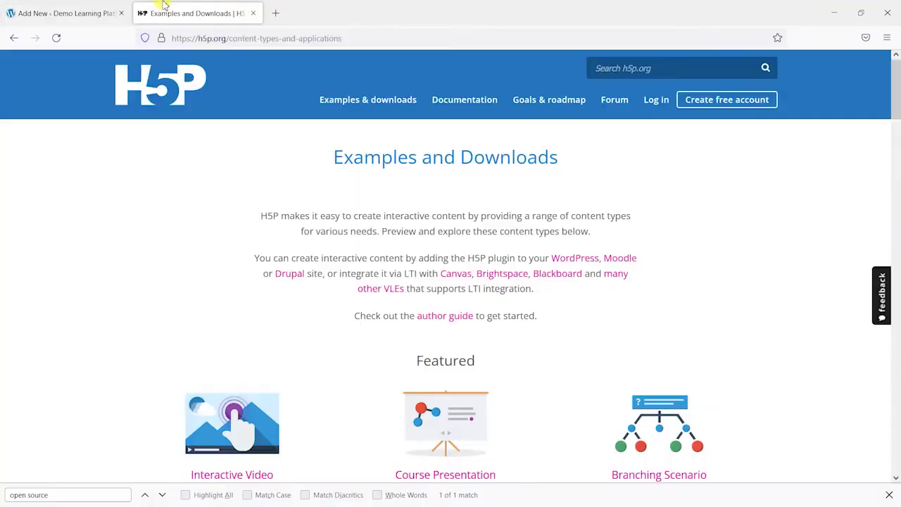
pyautogui.click(47, 8)
pyautogui.click(177, 193)
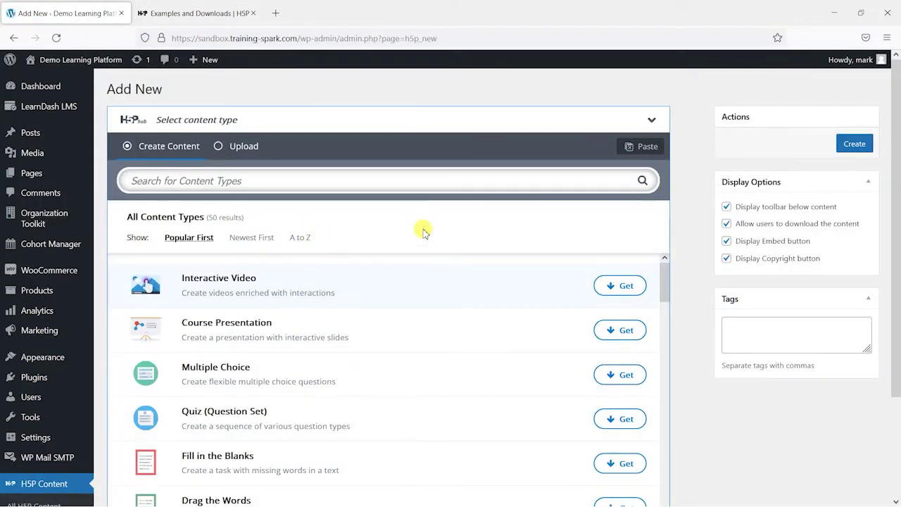
# Scroll the Hub's content type list and compare it with the h5p.org examples page
pyautogui.scroll(-1, 338, 157)
pyautogui.scroll(-3, 338, 156)
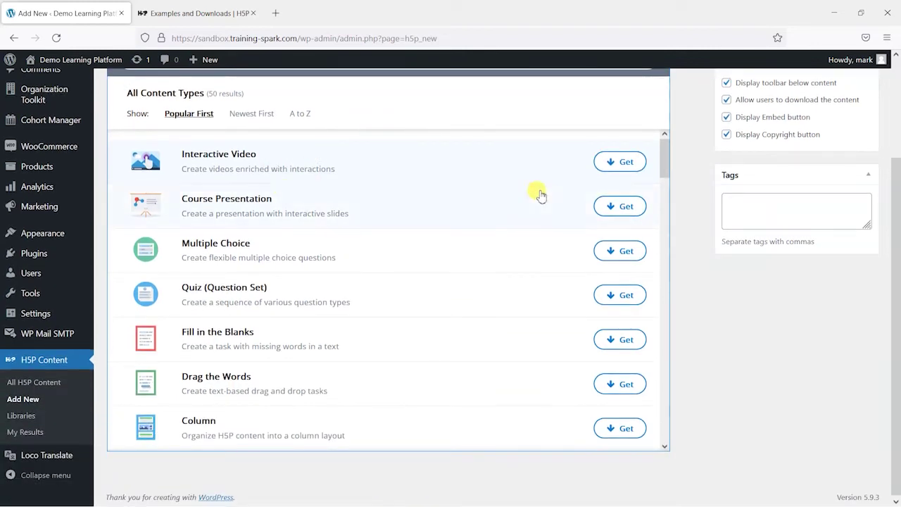
pyautogui.scroll(-8, 416, 282)
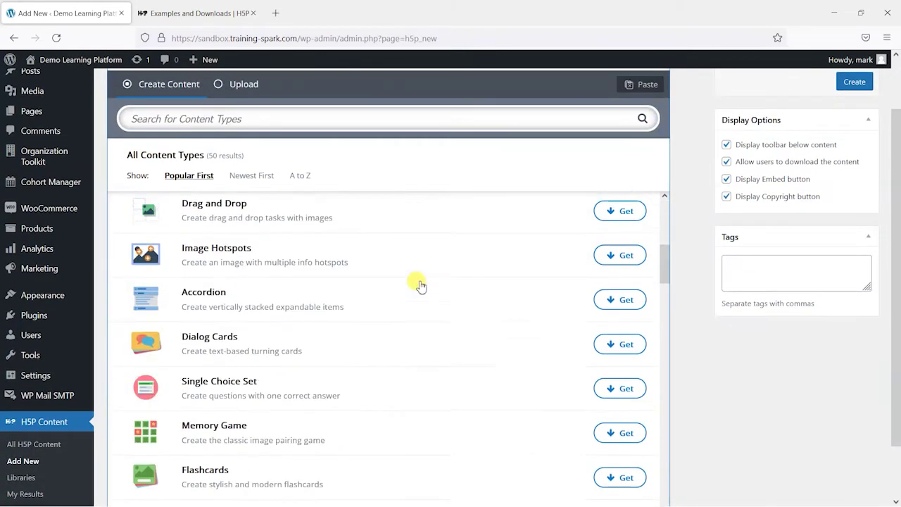
pyautogui.hotkey('ctrl', 'Tab')
pyautogui.scroll(-4, 381, 176)
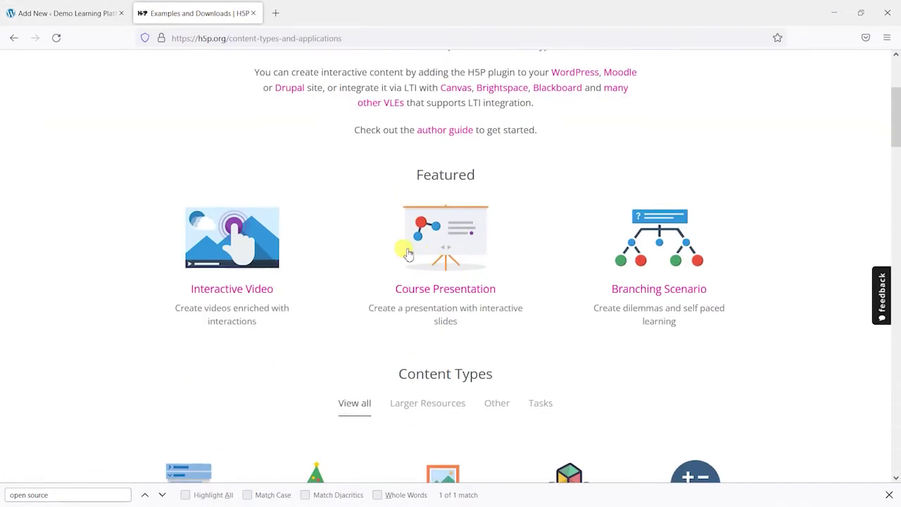
pyautogui.scroll(-8, 303, 218)
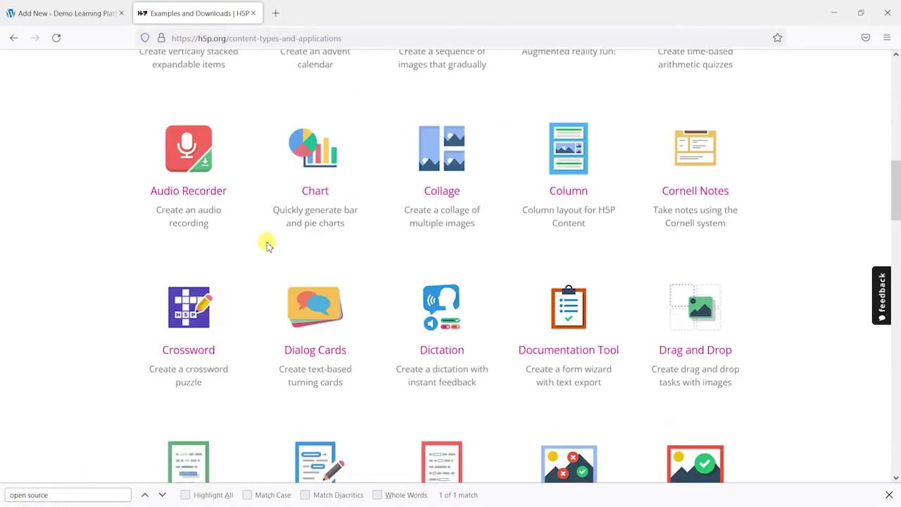
# Back in WordPress, scroll down to Find the Hotspot, Image Sequencing and Summary
pyautogui.click(57, 14)
pyautogui.scroll(10, 324, 307)
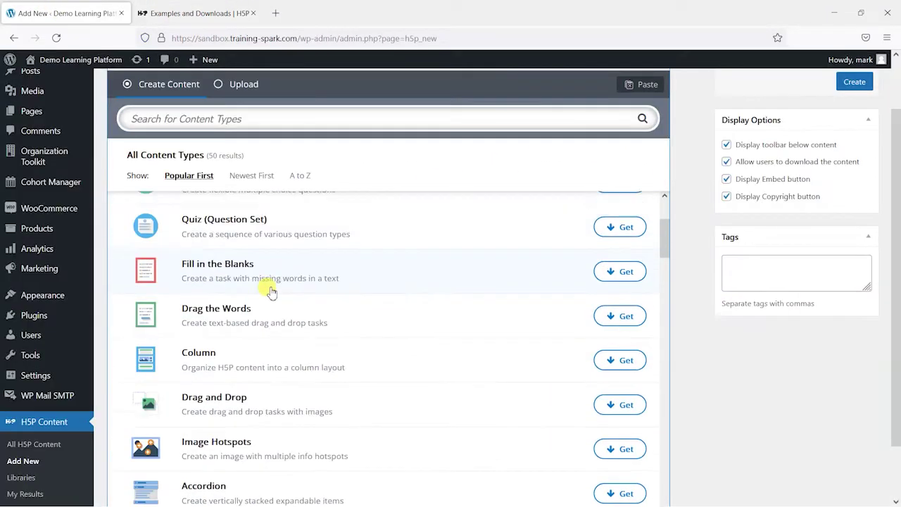
pyautogui.scroll(-2, 303, 295)
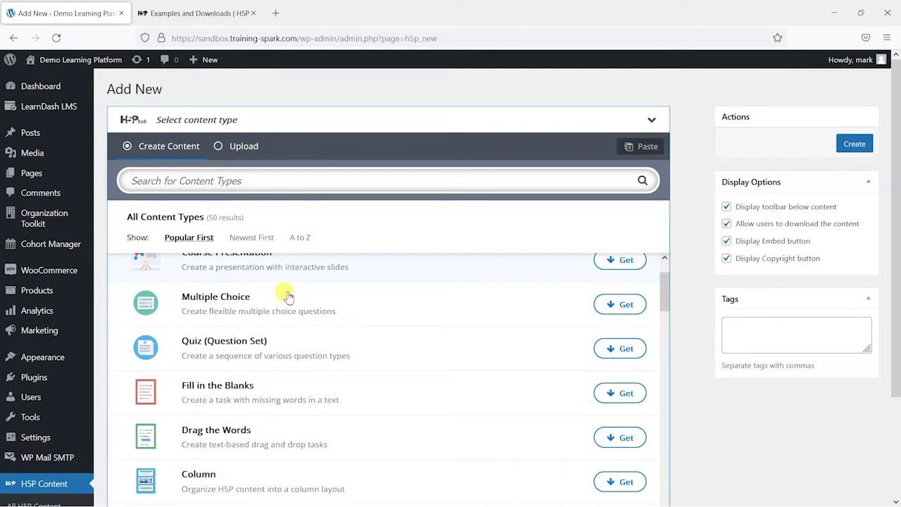
pyautogui.scroll(-1, 313, 313)
pyautogui.scroll(-2, 314, 315)
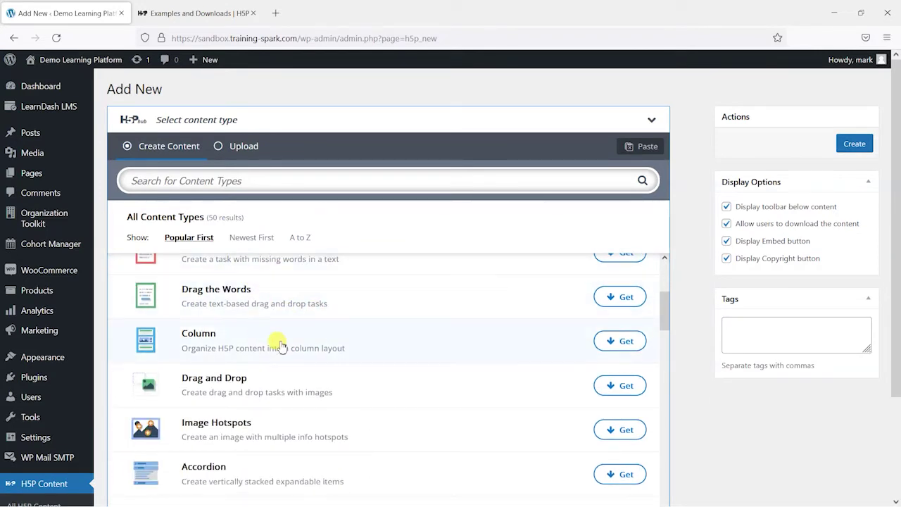
pyautogui.scroll(-2, 680, 426)
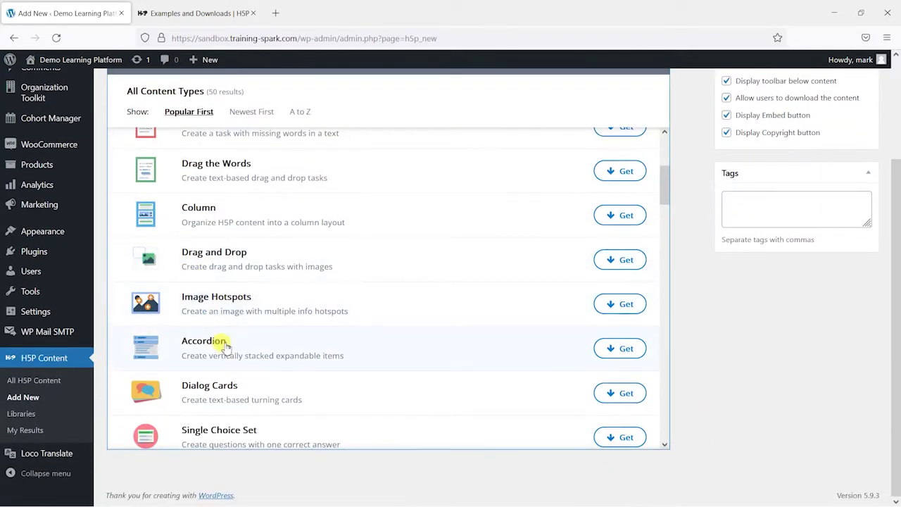
pyautogui.scroll(-3, 304, 276)
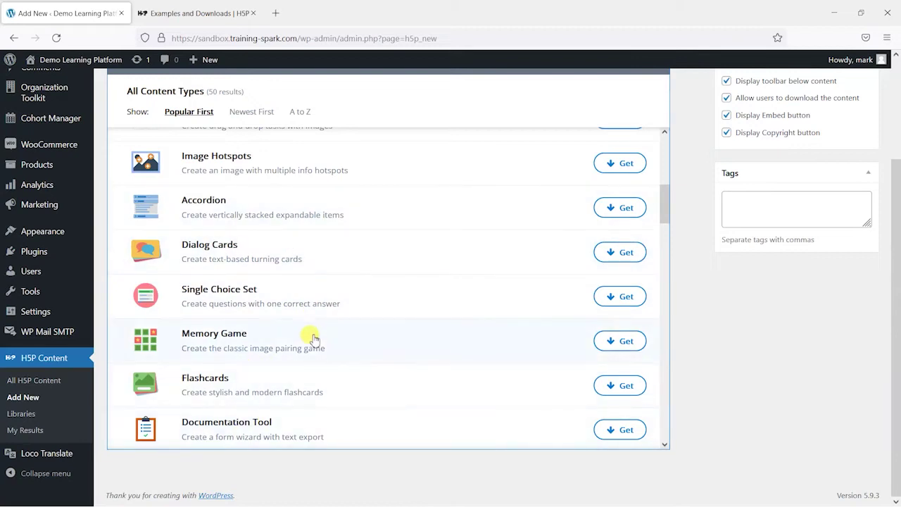
pyautogui.scroll(-3, 313, 338)
pyautogui.scroll(-10, 319, 339)
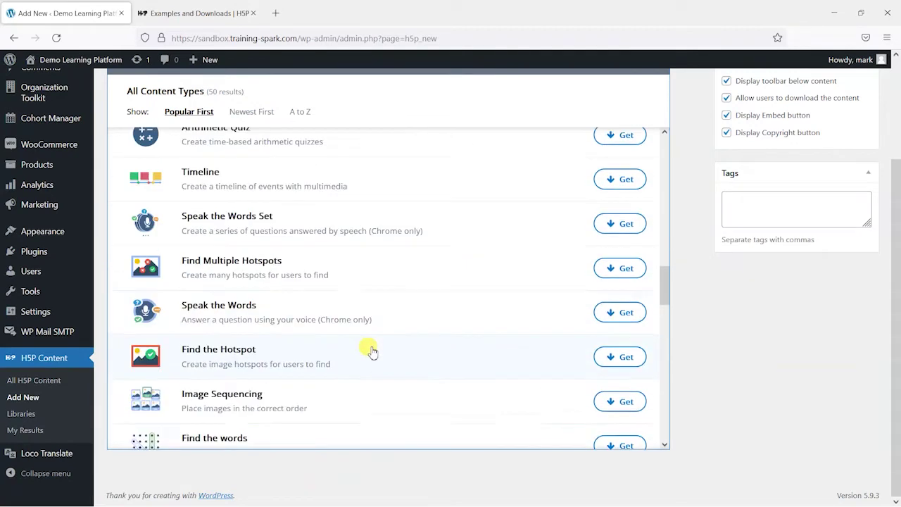
pyautogui.moveTo(664, 302)
pyautogui.mouseDown()
pyautogui.moveTo(664, 312)
pyautogui.moveTo(662, 301)
pyautogui.mouseUp()
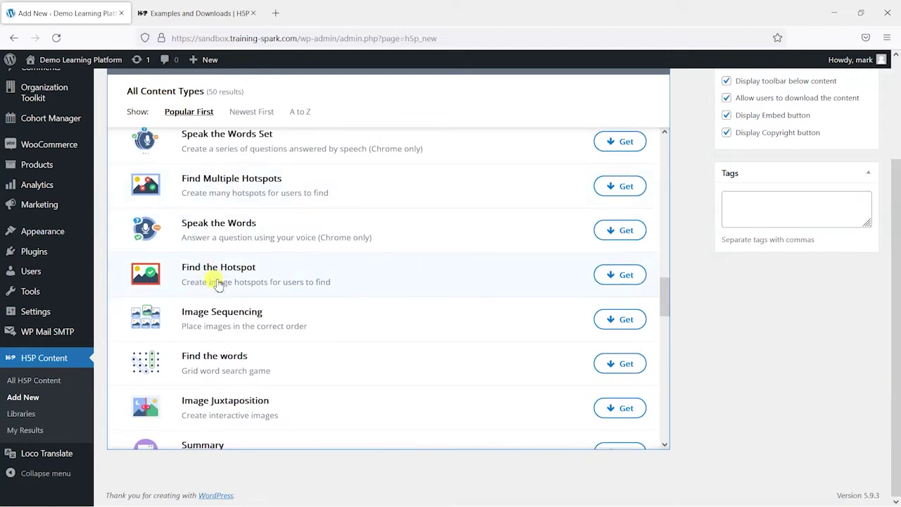
# Install the Find the Hotspot content type and start creating hotspot content
pyautogui.click(622, 275)
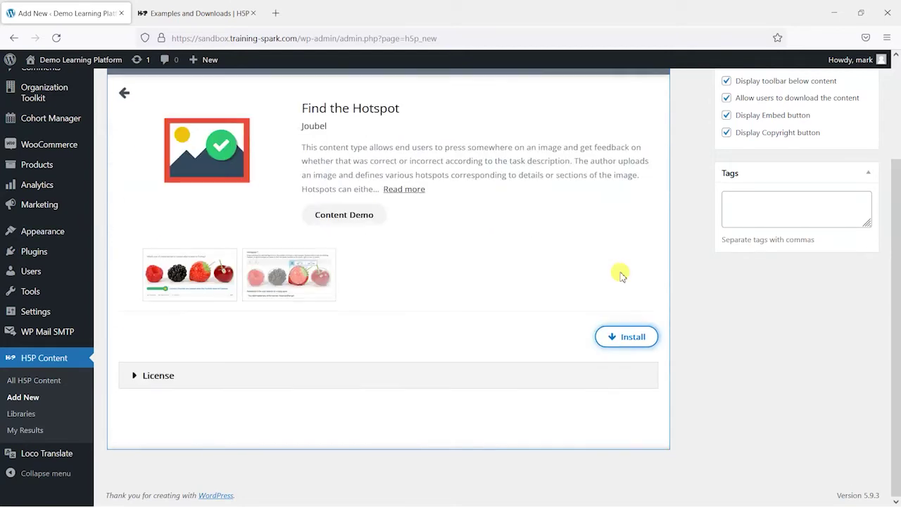
pyautogui.click(630, 339)
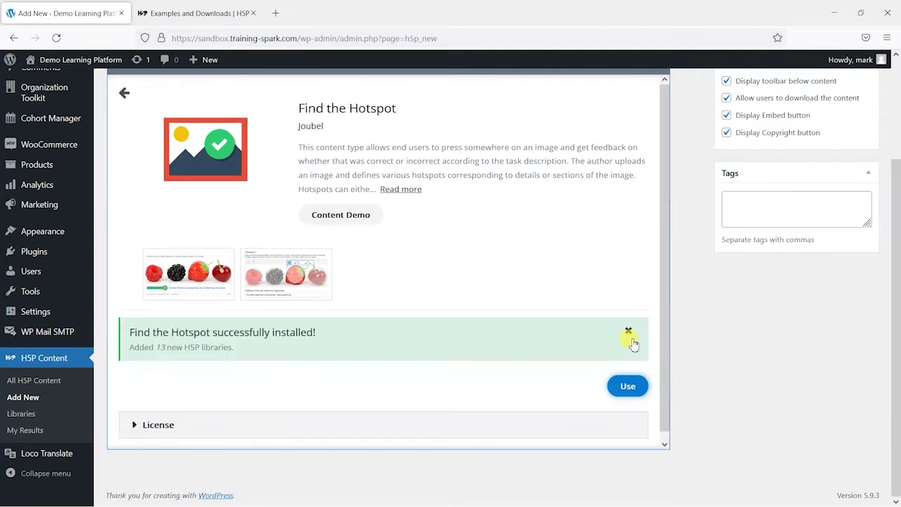
pyautogui.click(629, 388)
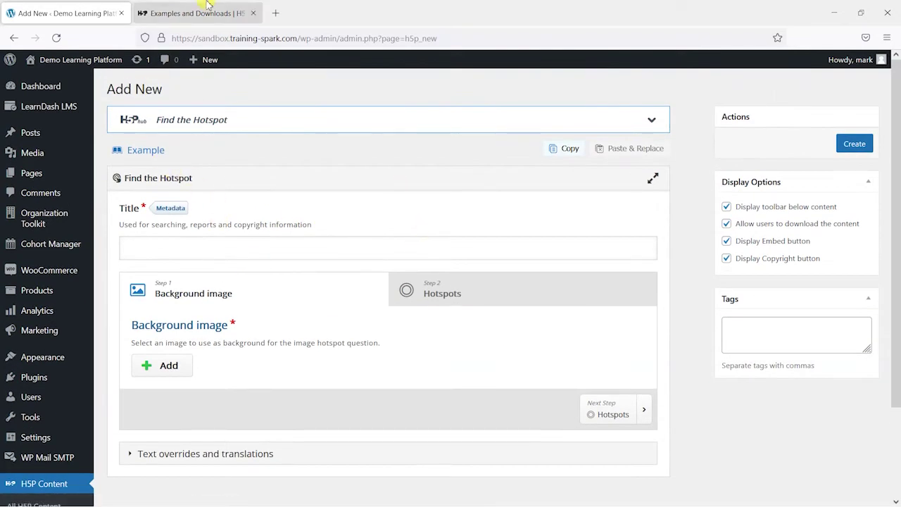
# Compare the Find the Hotspot editor against the h5p.org examples page in the other tab
pyautogui.click(197, 13)
pyautogui.scroll(12, 352, 232)
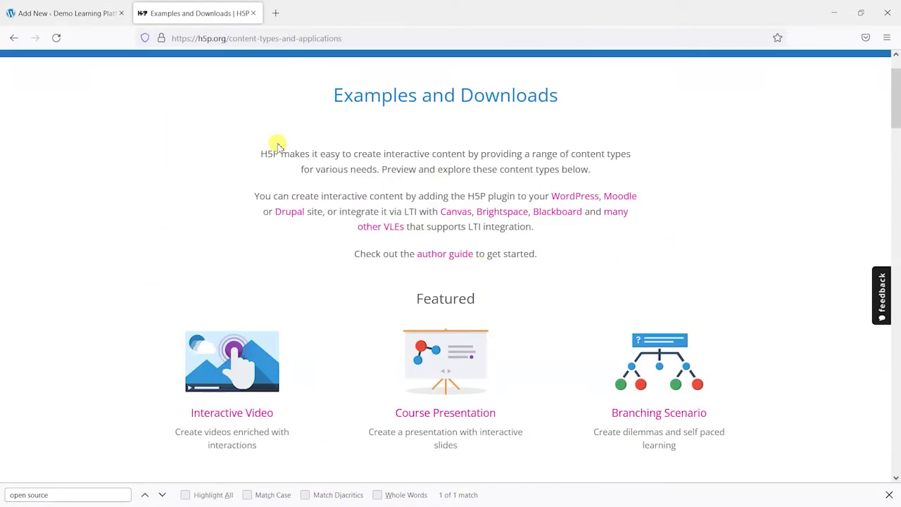
pyautogui.scroll(-4, 553, 219)
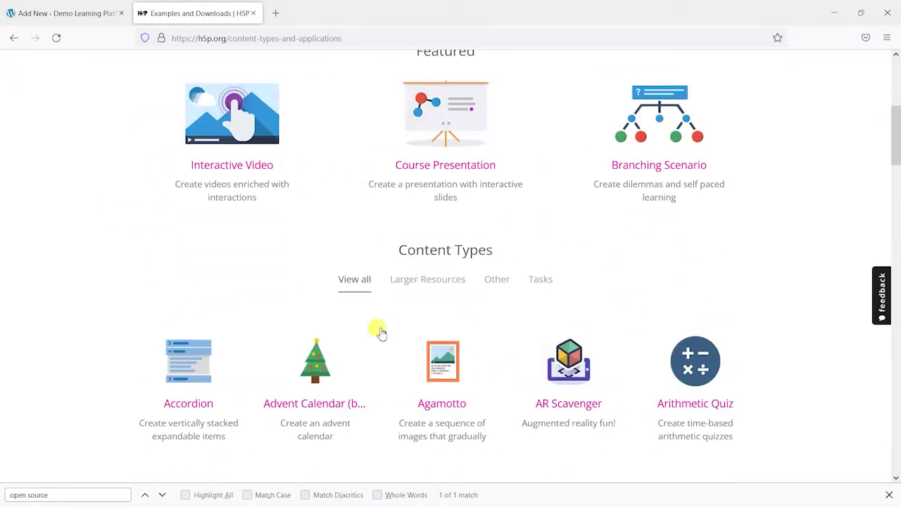
pyautogui.click(91, 11)
pyautogui.scroll(-3, 211, 261)
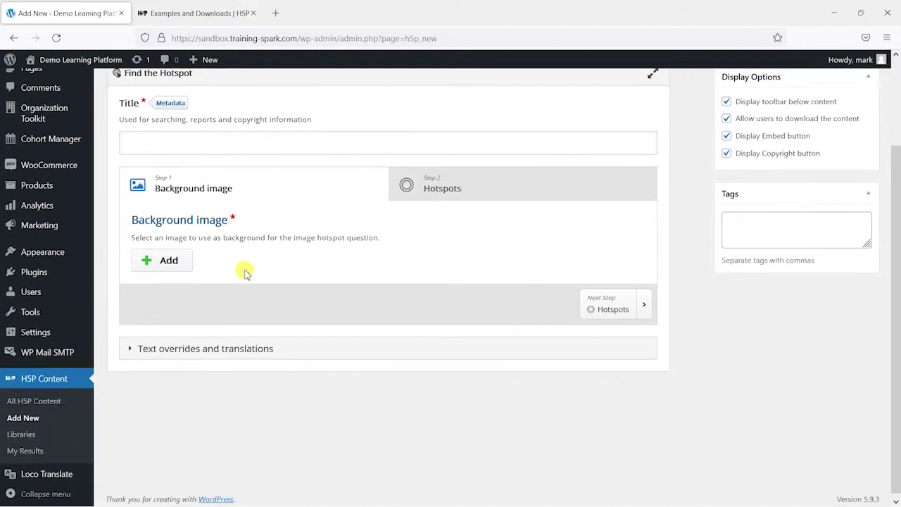
pyautogui.click(212, 13)
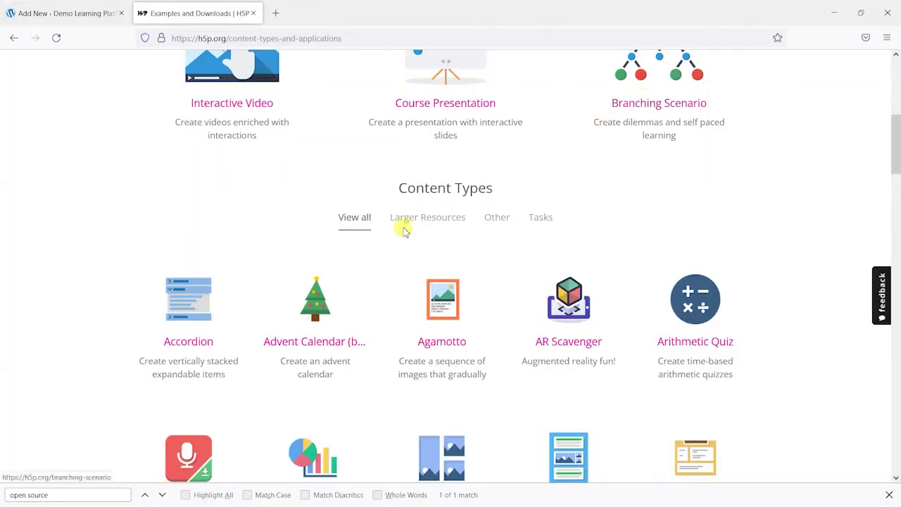
pyautogui.scroll(-2, 305, 218)
pyautogui.click(81, 12)
# Try the hotspot editor's title and background image, cancel the upload, and step back
pyautogui.click(160, 138)
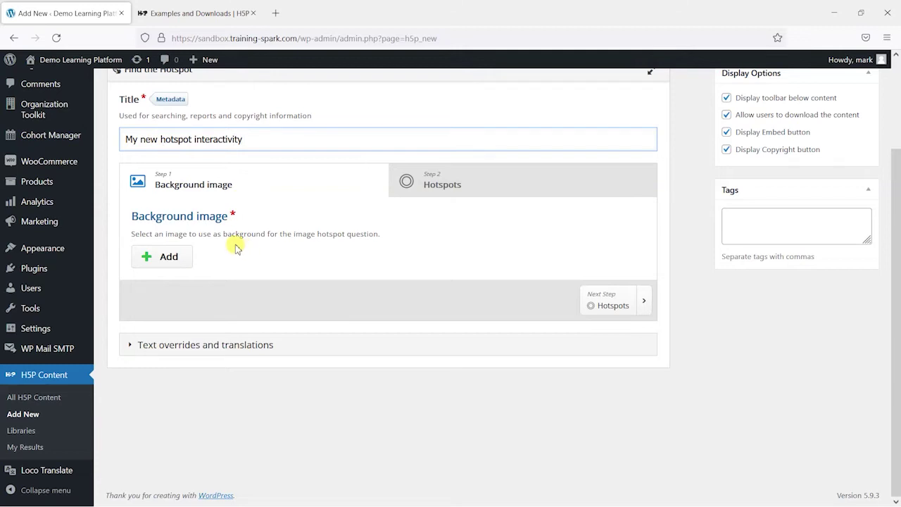
pyautogui.click(167, 259)
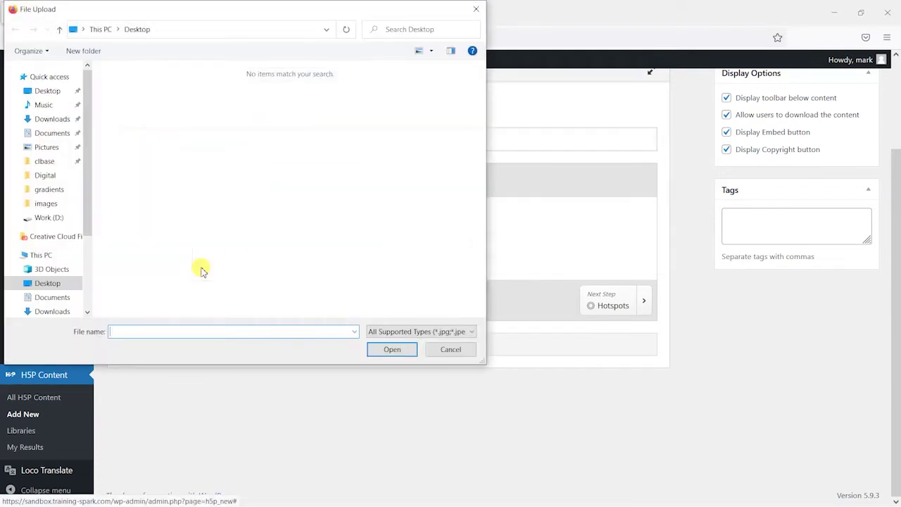
pyautogui.click(476, 9)
pyautogui.click(416, 179)
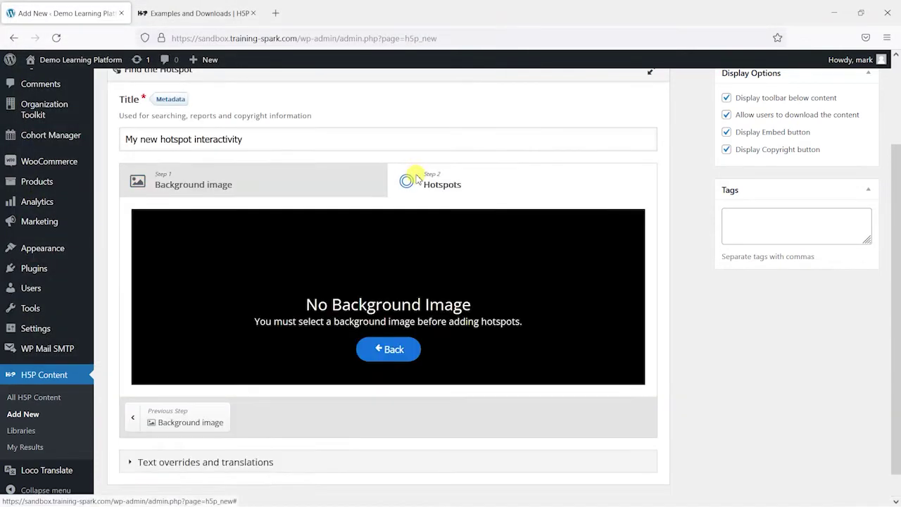
pyautogui.scroll(-1, 366, 281)
pyautogui.click(271, 162)
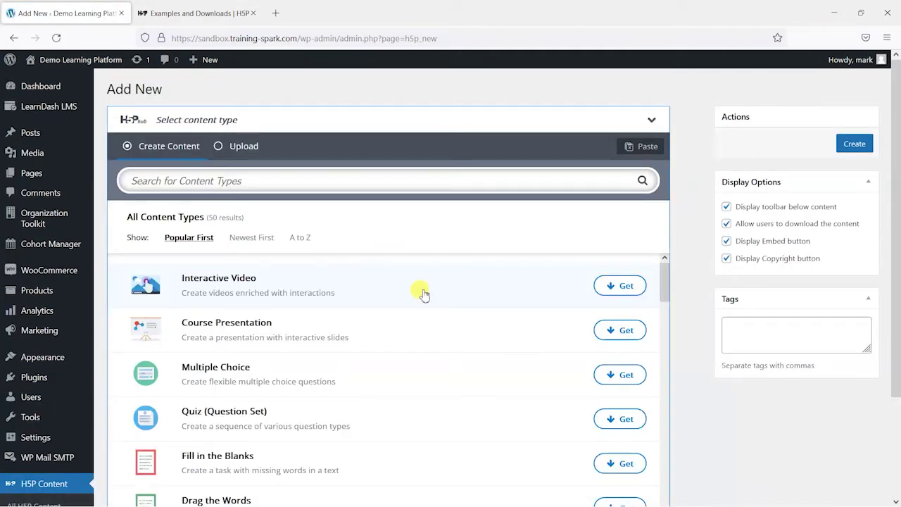
# On h5p.org's content types page, open the Crossword example
pyautogui.scroll(-3, 451, 296)
pyautogui.scroll(-2, 672, 409)
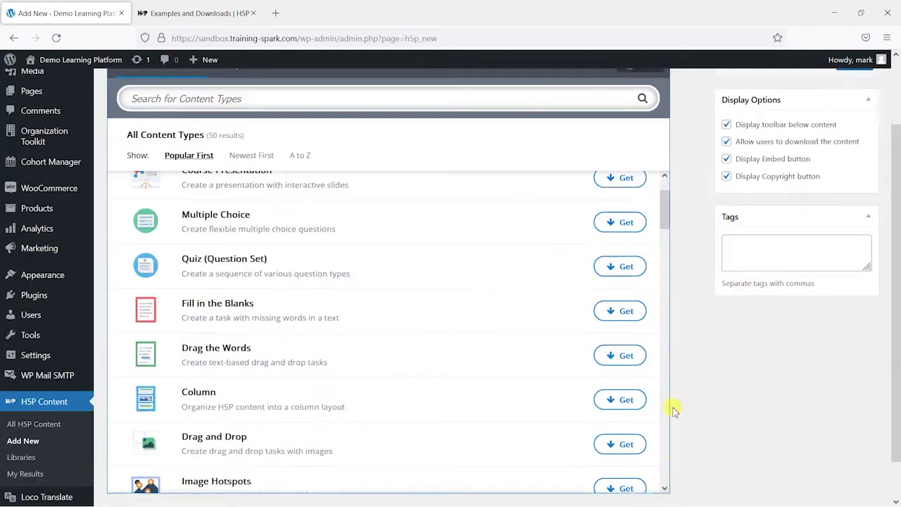
pyautogui.scroll(-7, 423, 267)
pyautogui.scroll(10, 346, 301)
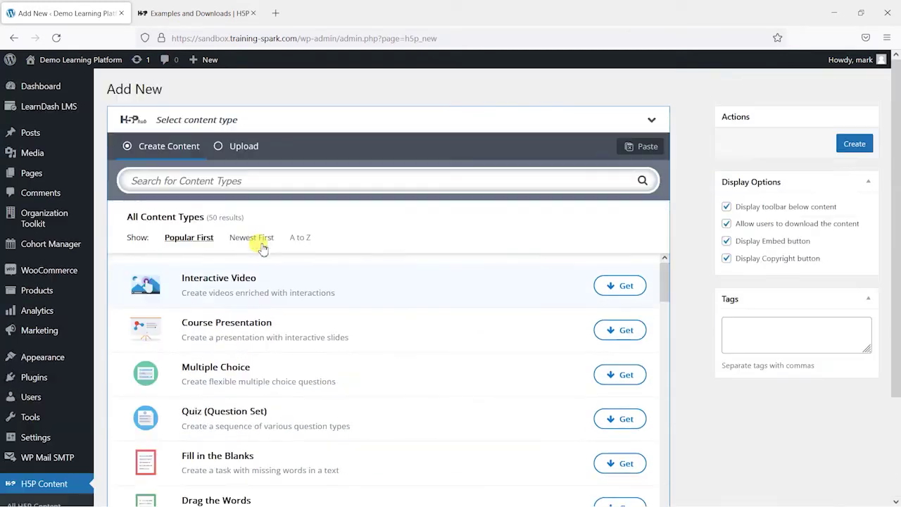
pyautogui.click(205, 15)
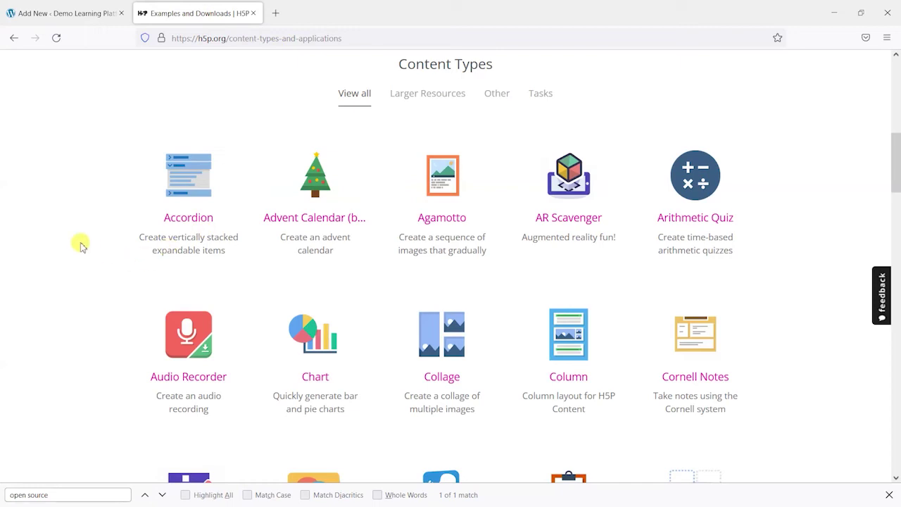
pyautogui.scroll(-3, 145, 202)
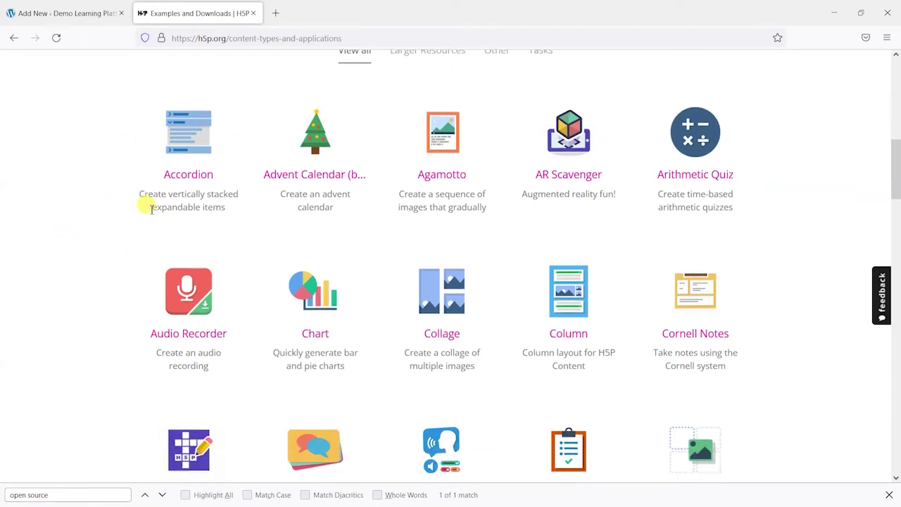
pyautogui.scroll(-4, 183, 224)
pyautogui.scroll(3, 190, 239)
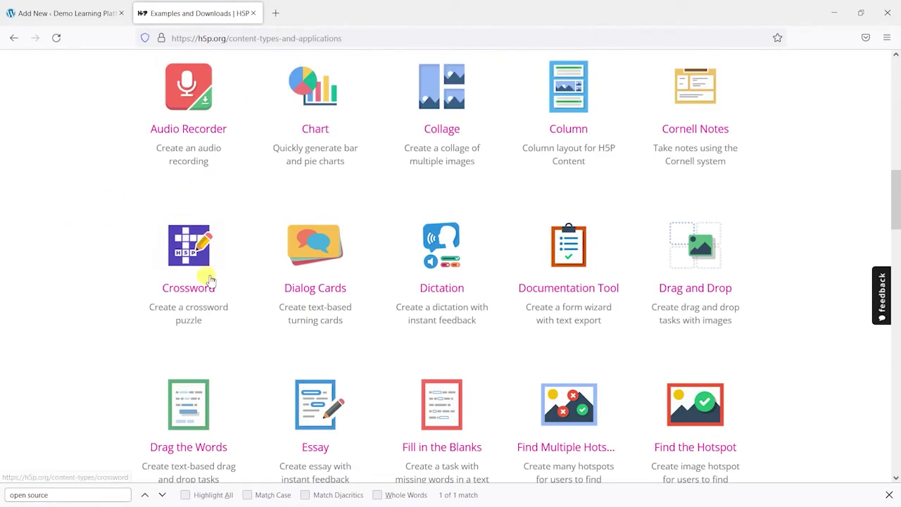
pyautogui.scroll(4, 338, 244)
pyautogui.scroll(-5, 282, 201)
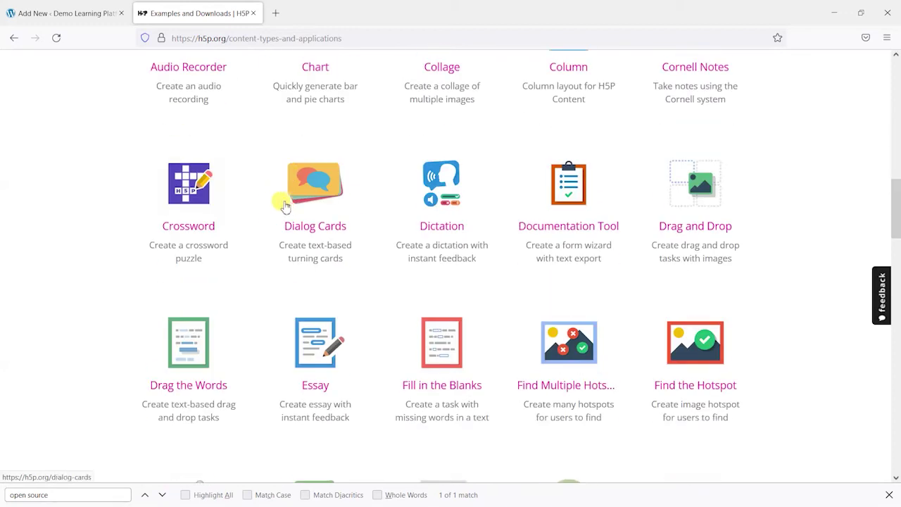
pyautogui.click(185, 185)
# Download the Famous attractions crossword as example-content-crossword-1209160.h5p, then return to WordPress
pyautogui.scroll(-1, 322, 162)
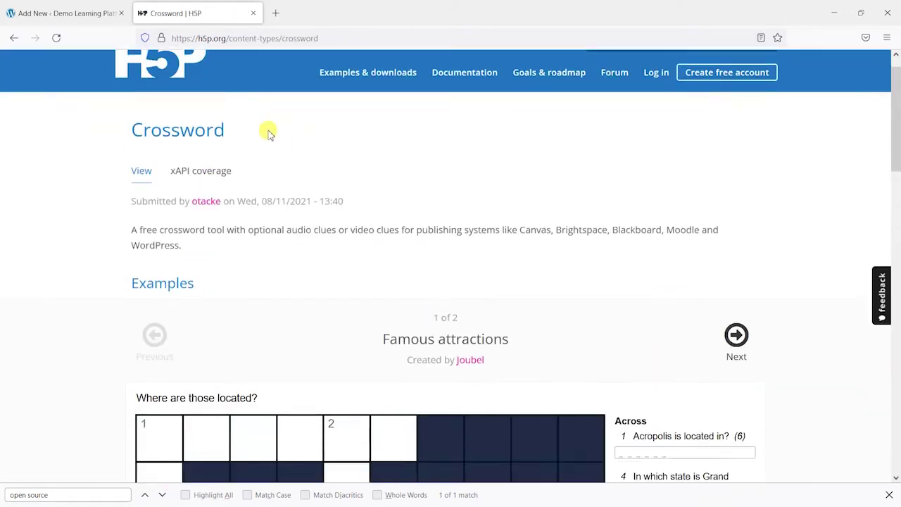
pyautogui.scroll(-10, 196, 220)
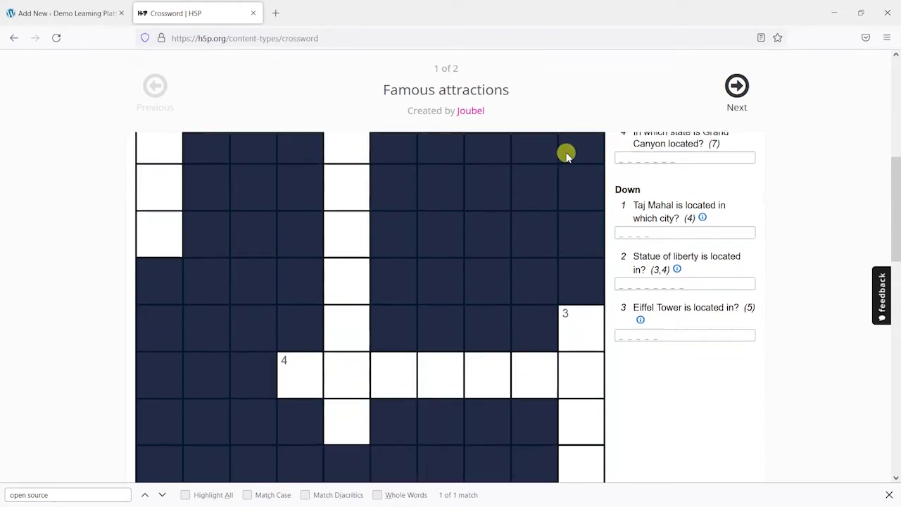
pyautogui.scroll(-8, 556, 212)
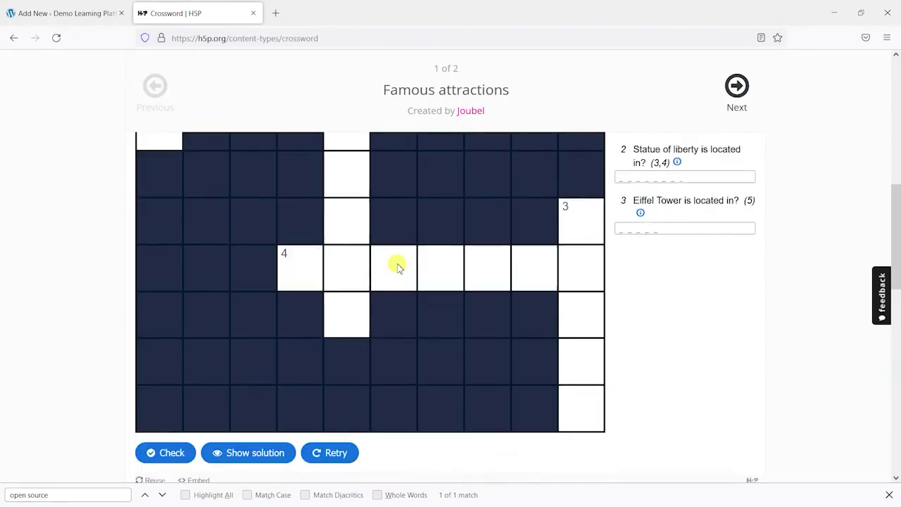
pyautogui.click(152, 279)
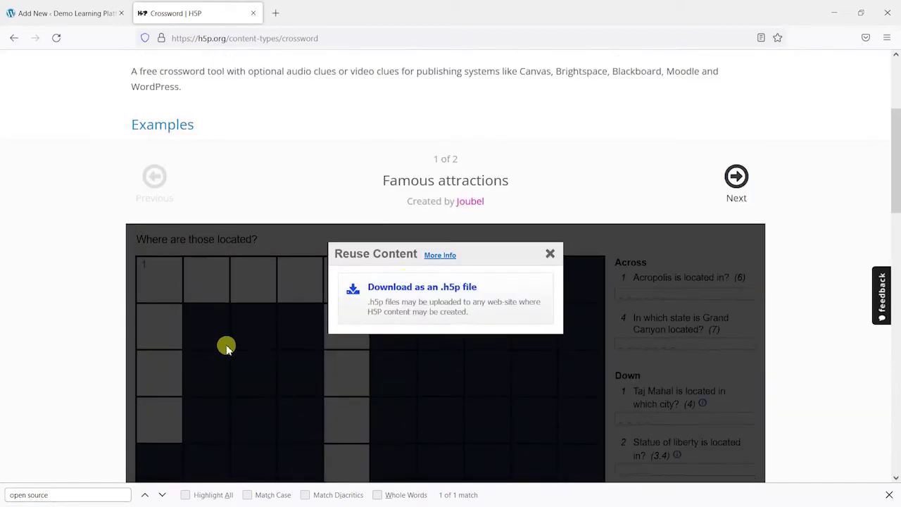
pyautogui.click(414, 284)
pyautogui.scroll(-2, 417, 293)
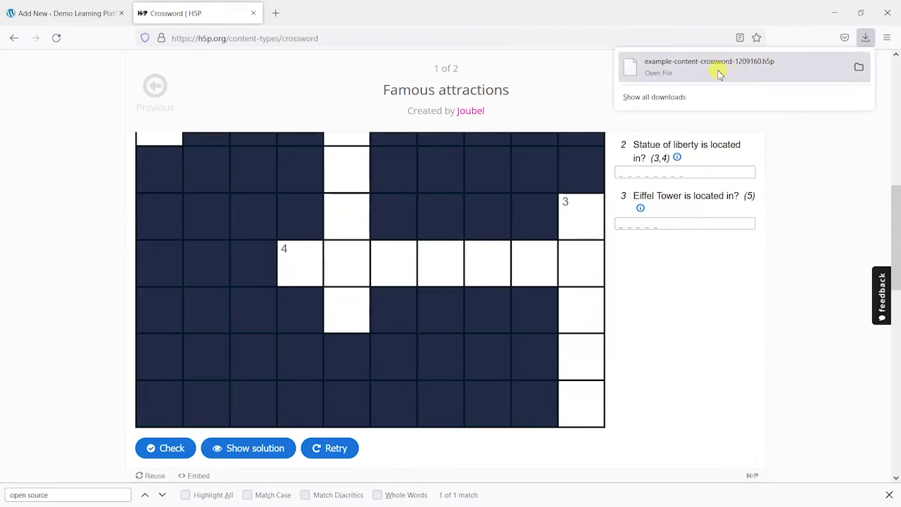
pyautogui.click(92, 16)
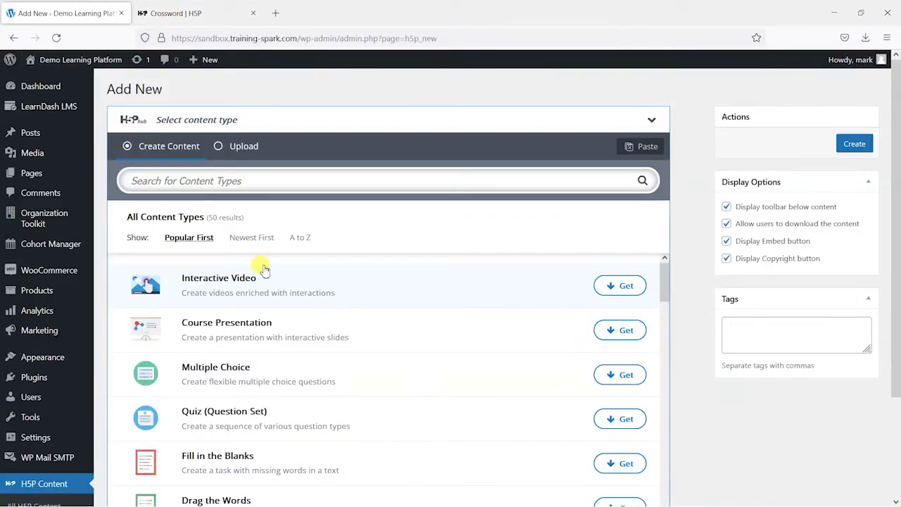
# Upload the downloaded crossword .h5p file from Downloads into the H5P editor
pyautogui.click(233, 146)
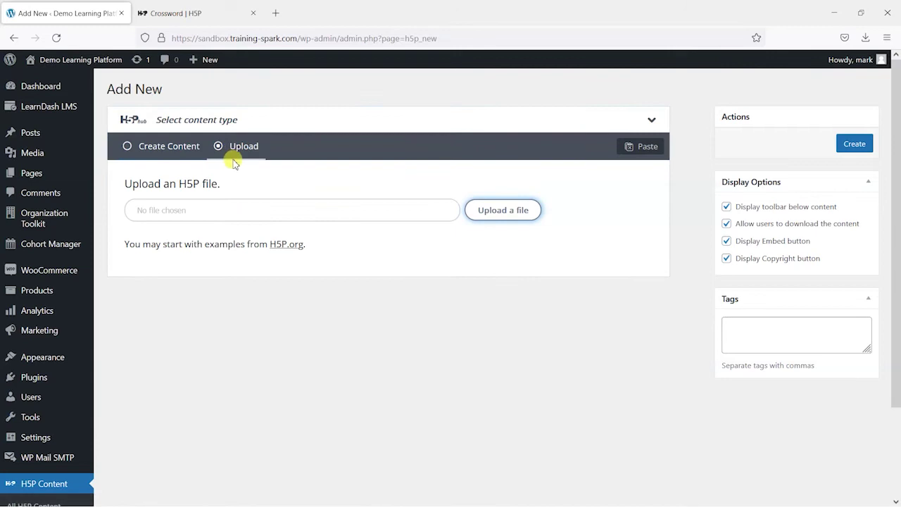
pyautogui.click(523, 214)
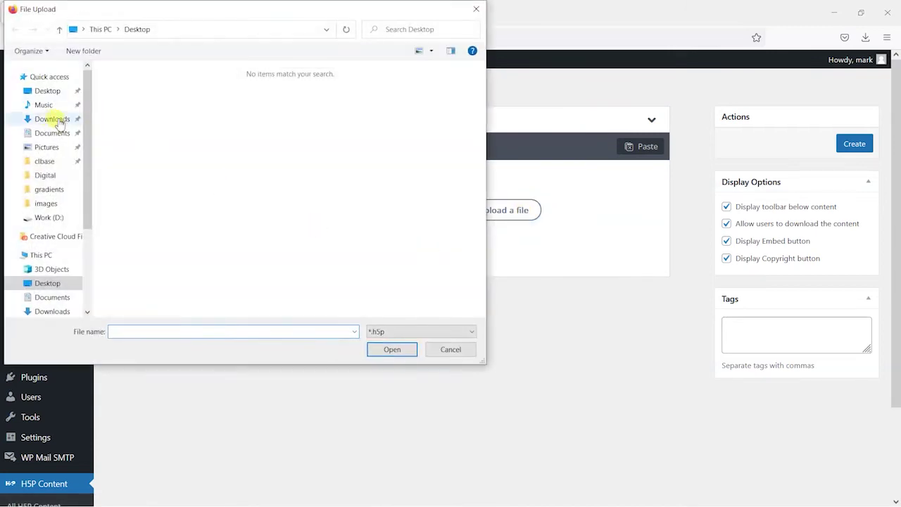
pyautogui.click(48, 119)
pyautogui.doubleClick(120, 118)
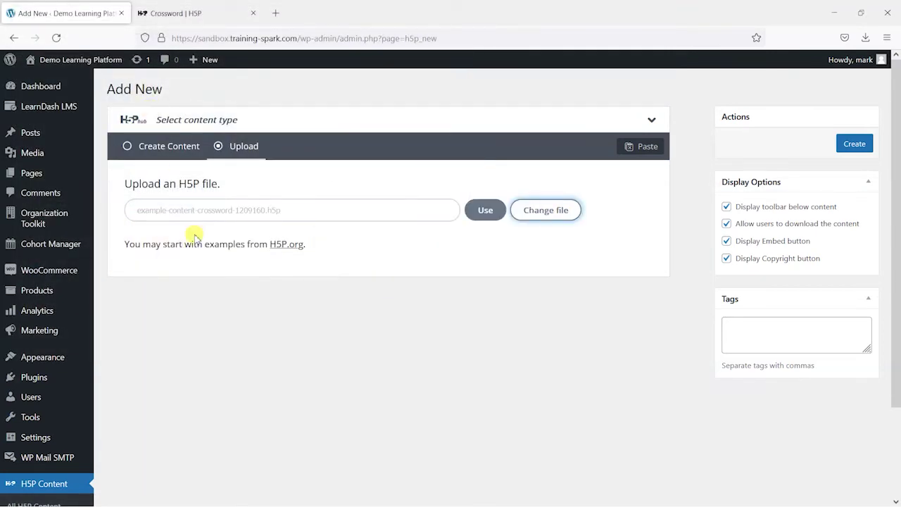
pyautogui.click(485, 210)
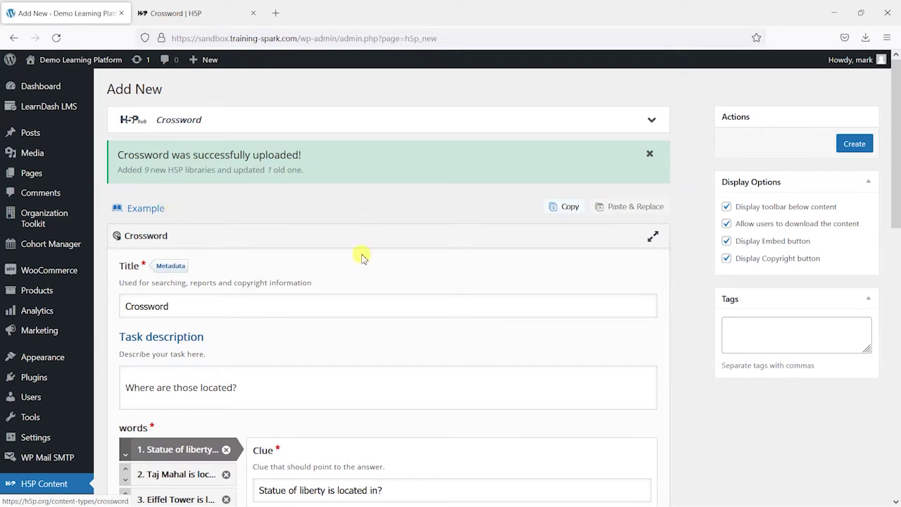
pyautogui.scroll(-2, 399, 293)
# Compare the H5P.org crossword example page with the imported crossword in the WordPress editor
pyautogui.scroll(2, 258, 145)
pyautogui.scroll(-2, 257, 145)
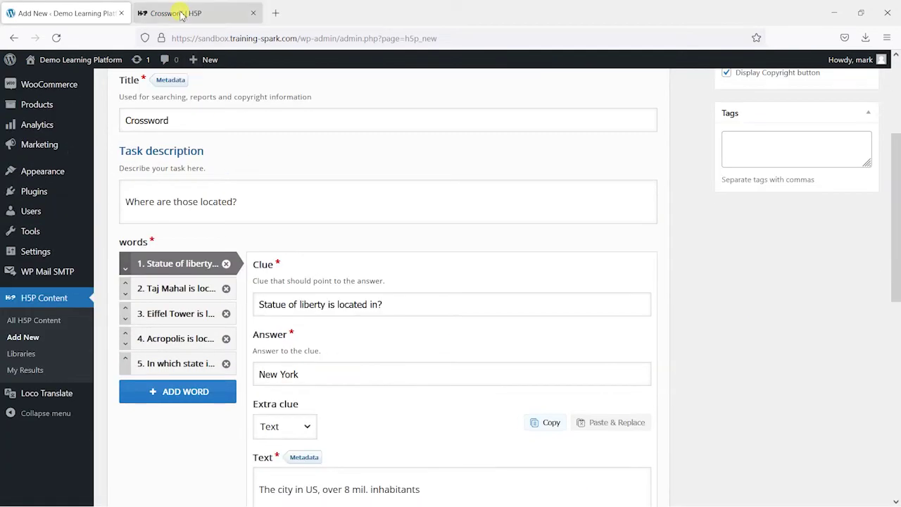
pyautogui.click(181, 16)
pyautogui.scroll(2, 466, 201)
pyautogui.scroll(-1, 640, 328)
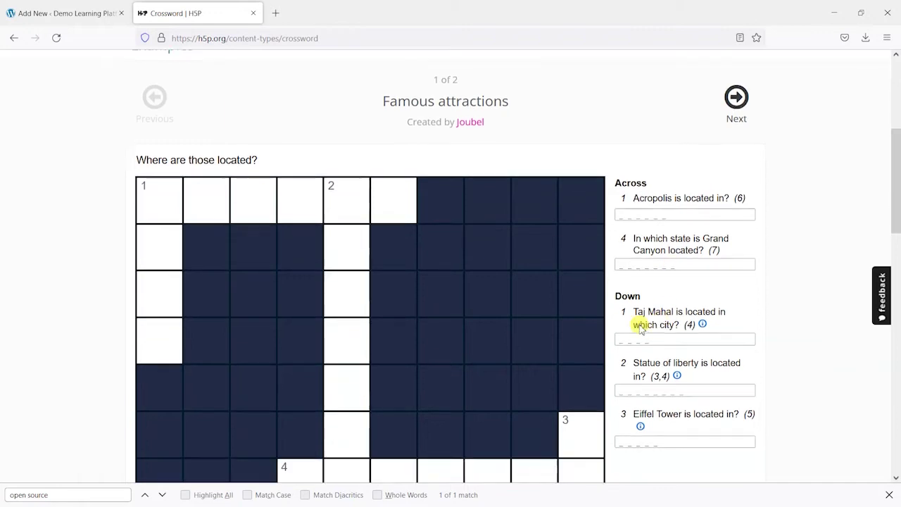
pyautogui.scroll(-2, 641, 329)
pyautogui.scroll(3, 666, 227)
pyautogui.scroll(-1, 678, 310)
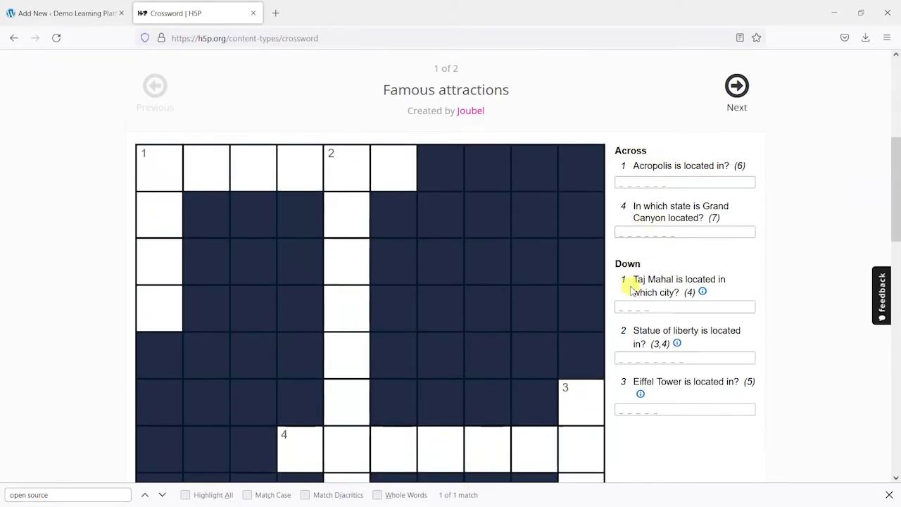
pyautogui.scroll(-1, 321, 331)
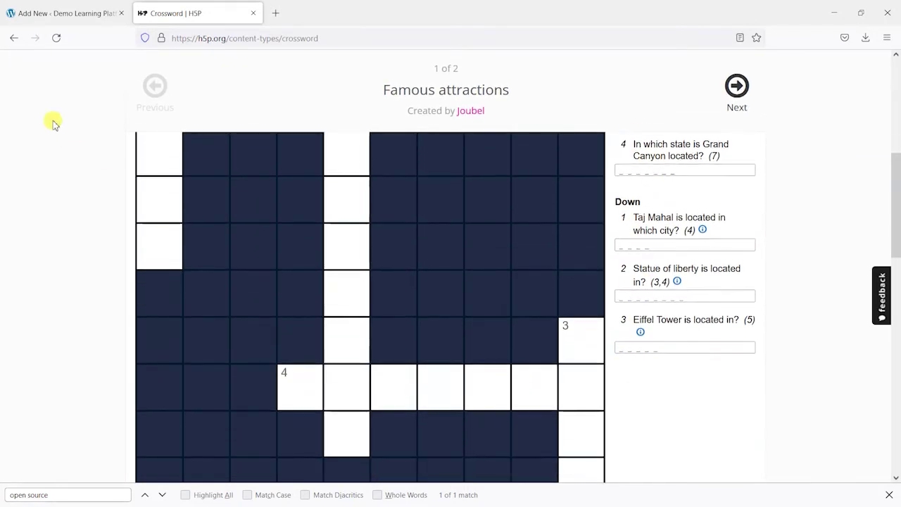
pyautogui.click(38, 15)
pyautogui.scroll(2, 246, 171)
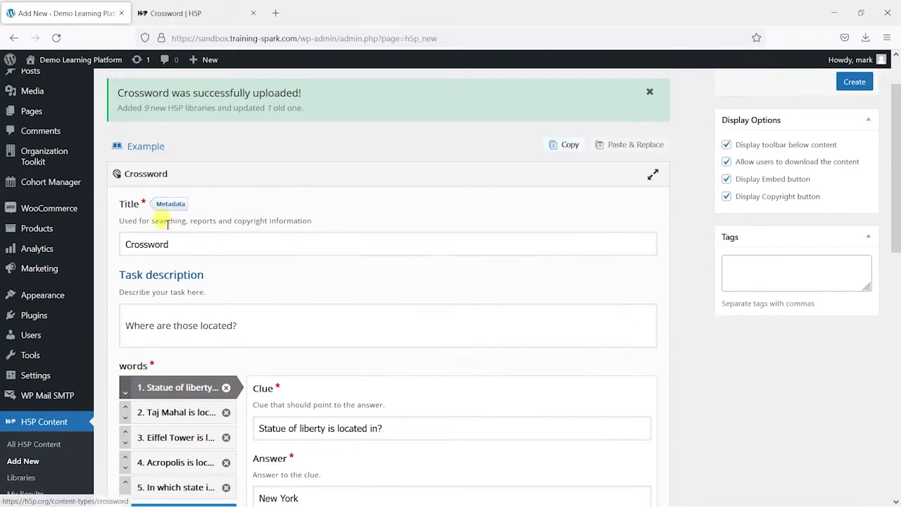
pyautogui.scroll(-1, 260, 153)
pyautogui.scroll(-2, 258, 261)
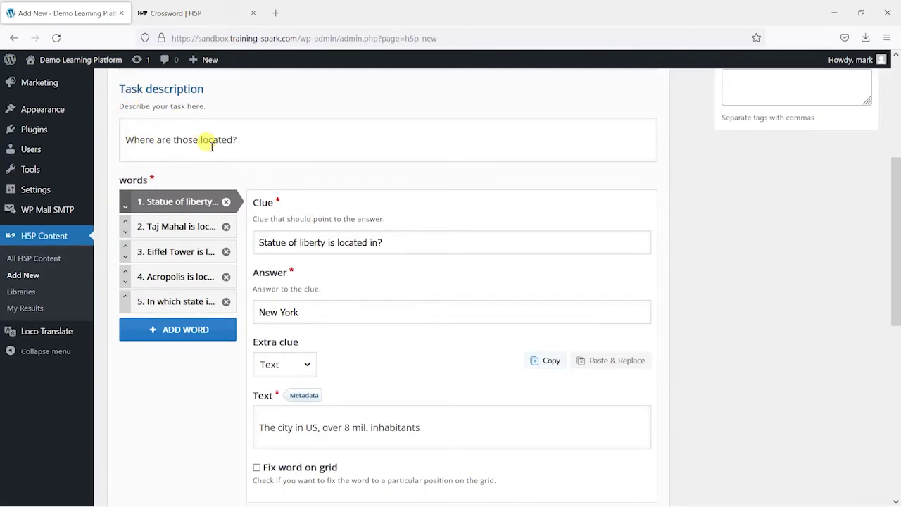
pyautogui.scroll(-1, 211, 127)
pyautogui.scroll(1, 174, 251)
# Review the clues for Taj Mahal, Statue of Liberty, Eiffel Tower, Acropolis and Grand Canyon
pyautogui.click(174, 227)
pyautogui.scroll(-2, 177, 153)
pyautogui.scroll(1, 150, 141)
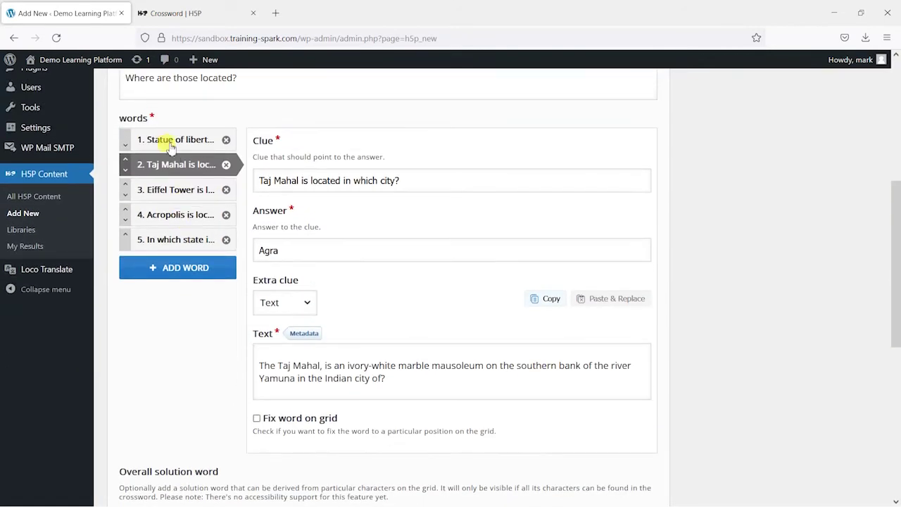
pyautogui.click(162, 140)
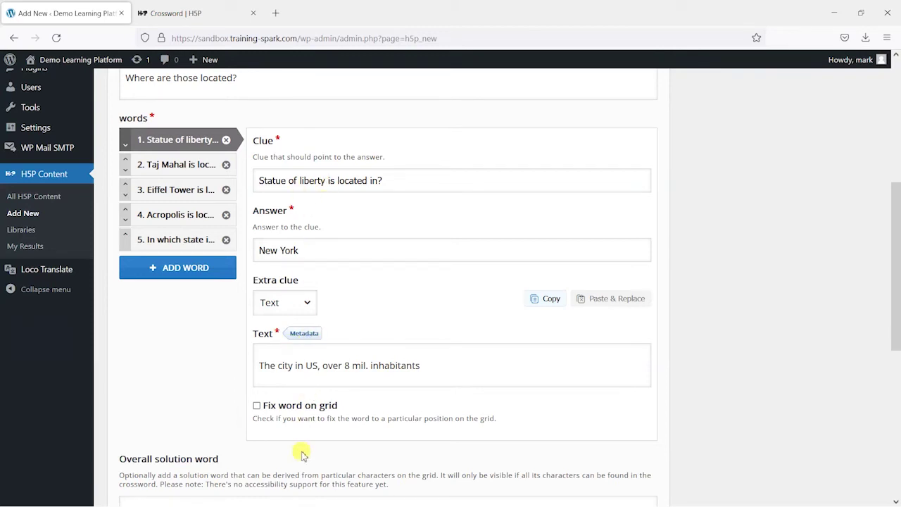
pyautogui.click(164, 193)
pyautogui.click(161, 164)
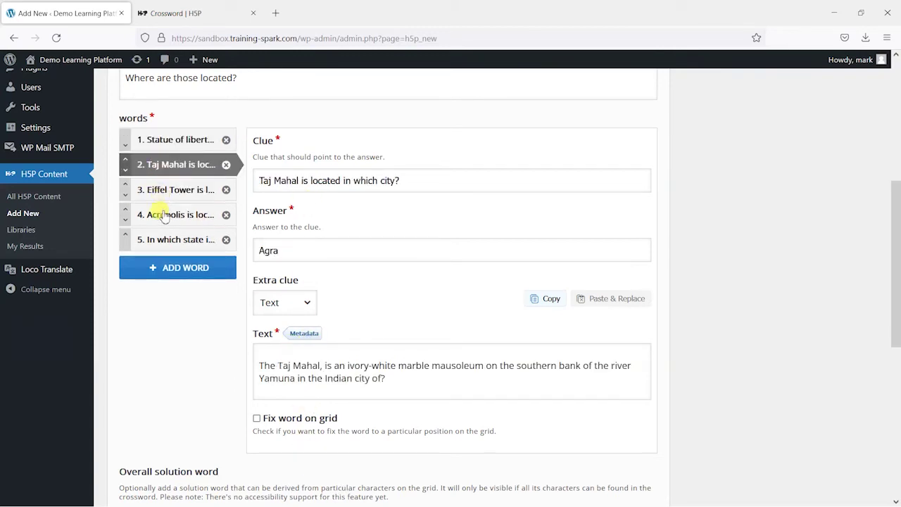
pyautogui.click(156, 214)
pyautogui.click(176, 240)
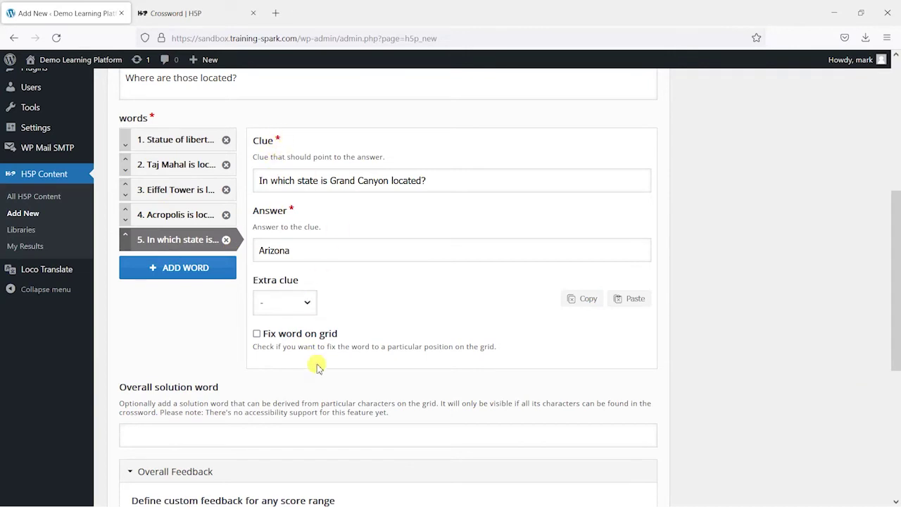
pyautogui.scroll(-2, 190, 342)
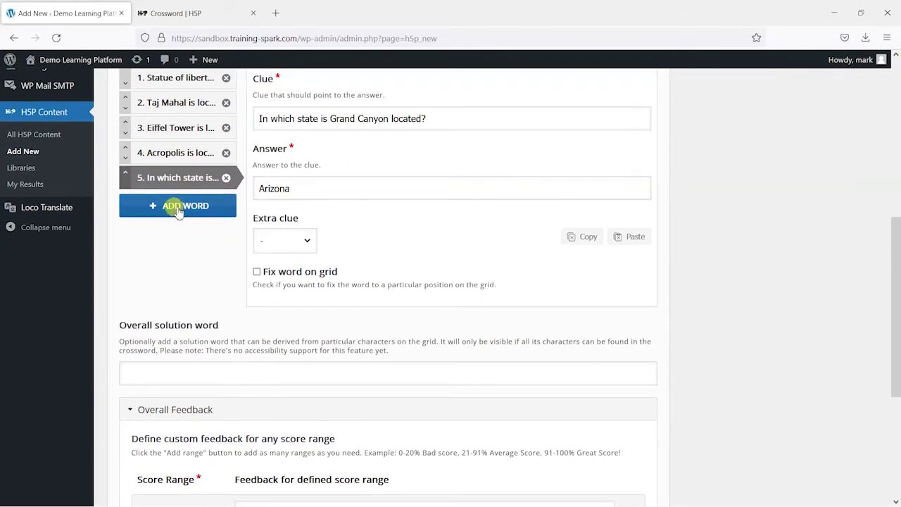
pyautogui.scroll(2, 179, 211)
# Add and then remove an empty sixth word, and create the crossword content
pyautogui.click(172, 267)
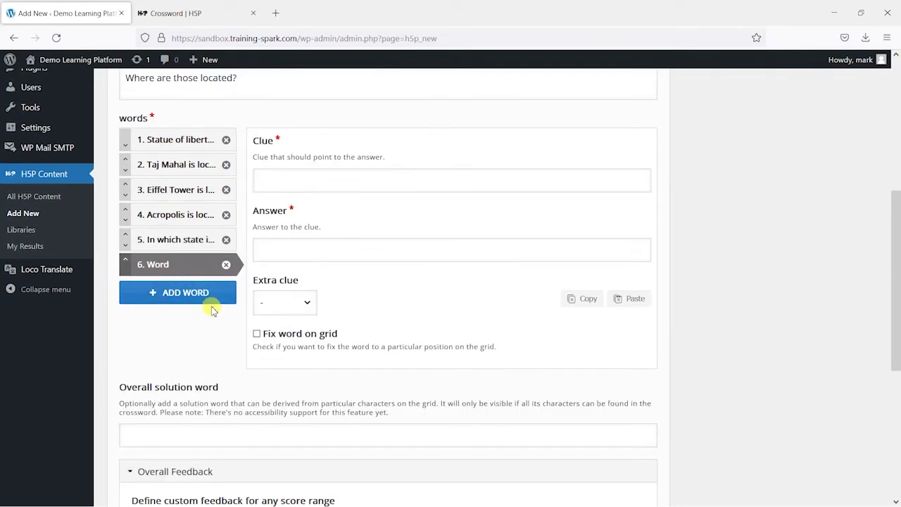
pyautogui.click(225, 264)
pyautogui.click(470, 345)
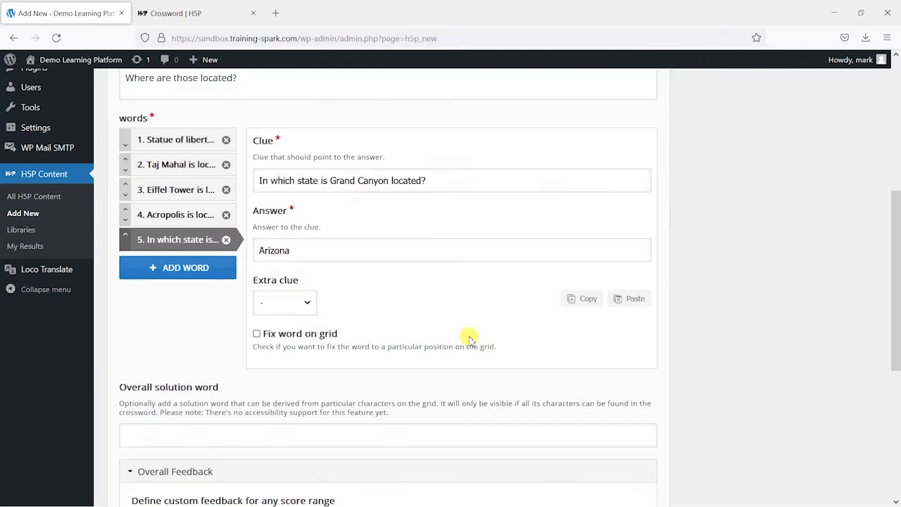
pyautogui.scroll(4, 357, 226)
pyautogui.scroll(-2, 313, 243)
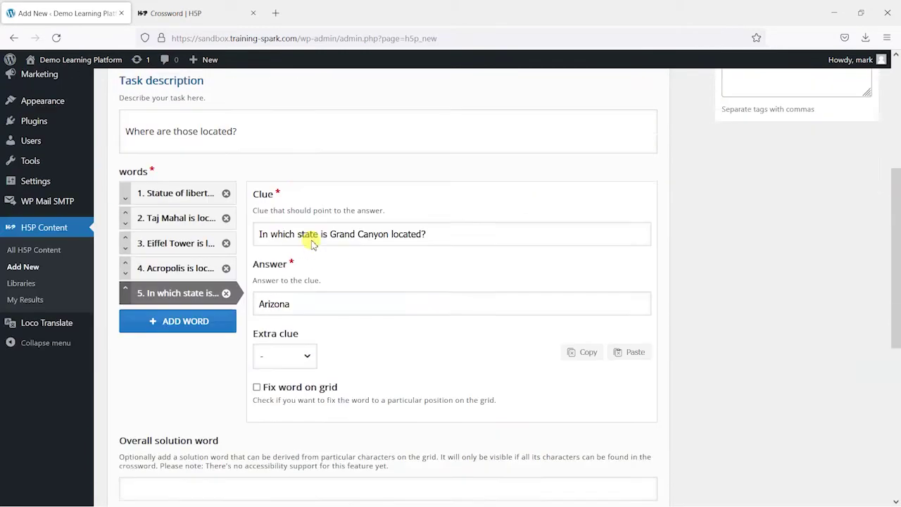
pyautogui.scroll(-4, 352, 289)
pyautogui.scroll(4, 396, 335)
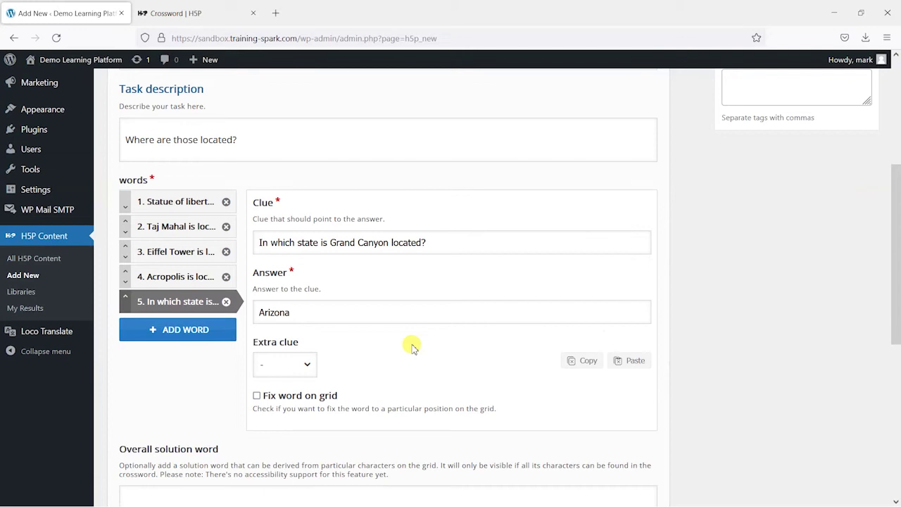
pyautogui.scroll(4, 422, 348)
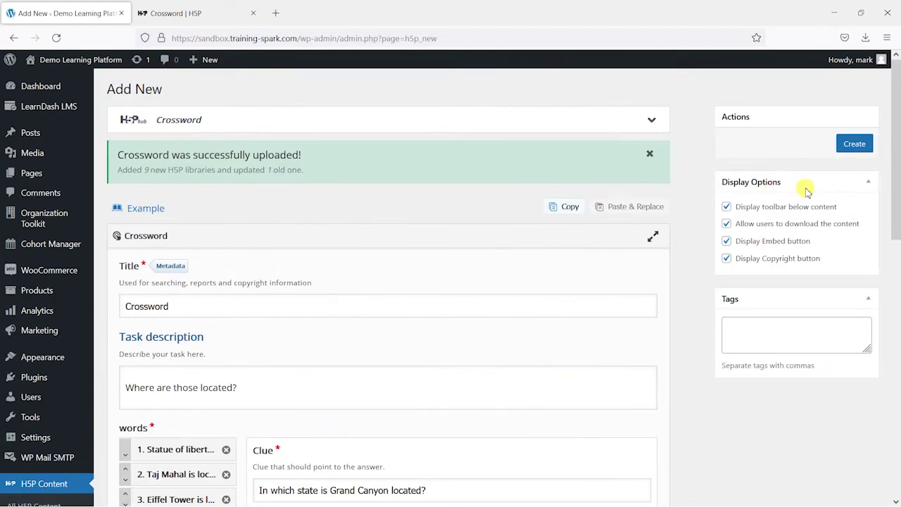
pyautogui.click(855, 144)
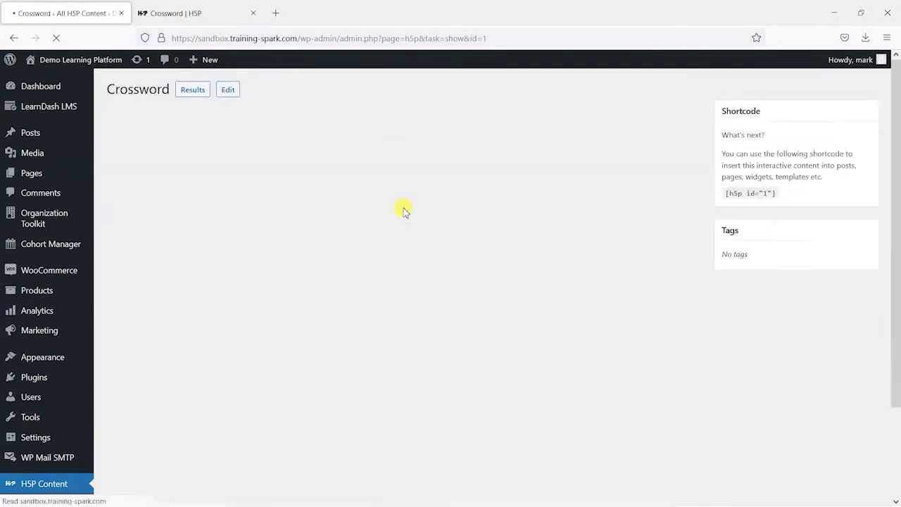
# Test-play the crossword, answering PARIS for the Eiffel Tower clue, and check the answers
pyautogui.scroll(-2, 543, 167)
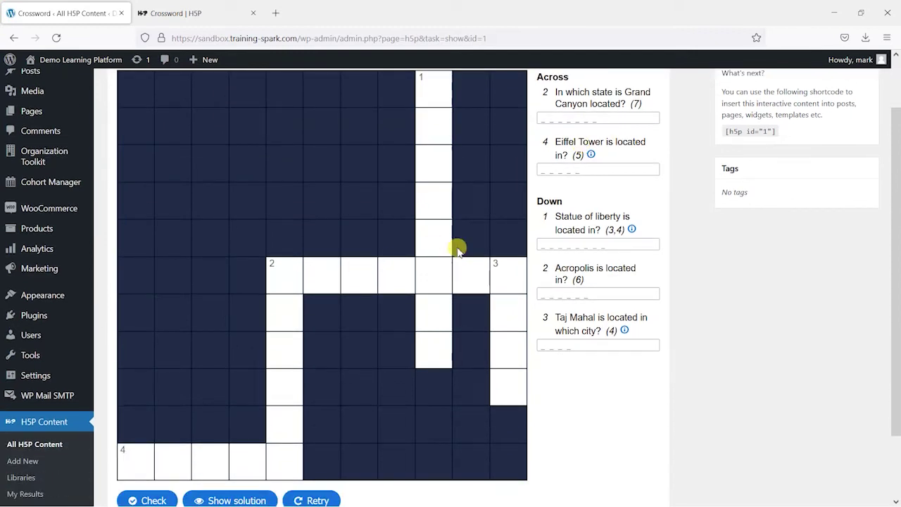
pyautogui.scroll(2, 577, 175)
pyautogui.click(587, 180)
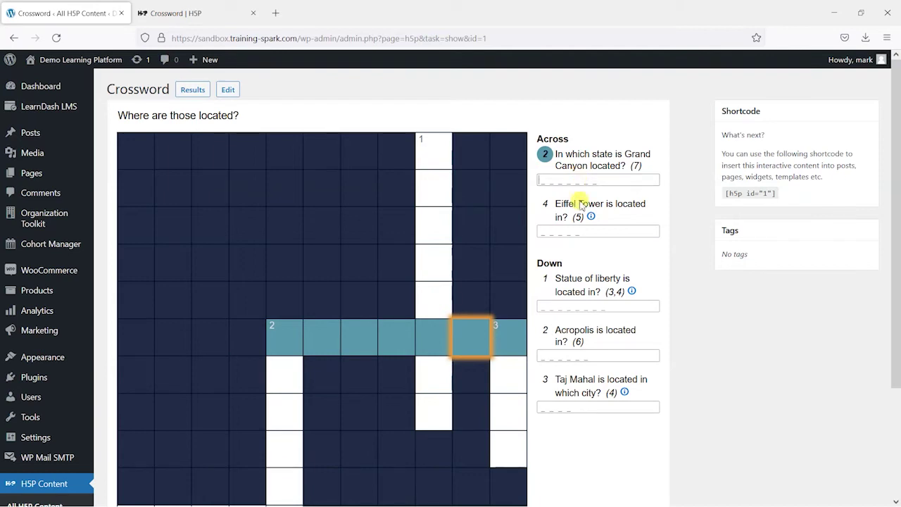
pyautogui.click(545, 234)
pyautogui.write('FRA')
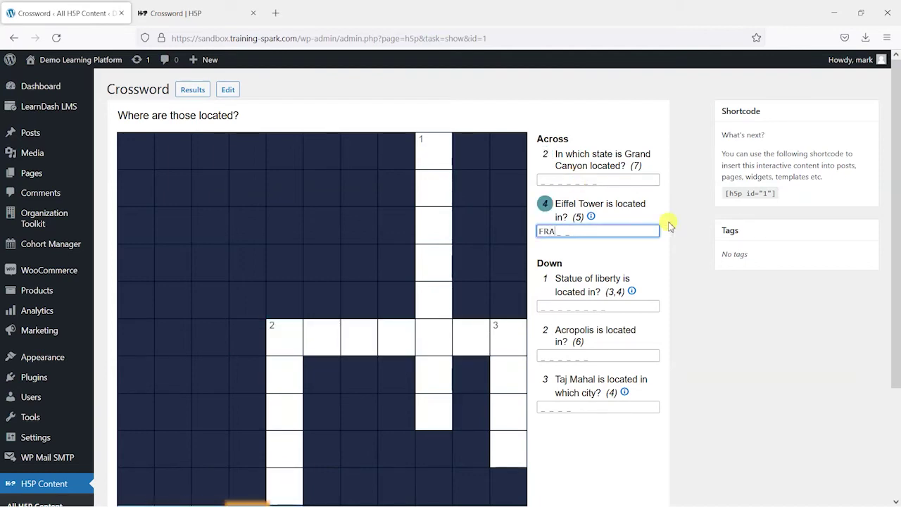
pyautogui.write('NC')
pyautogui.press('BackSpace')
pyautogui.press('BackSpace')
pyautogui.press('BackSpace')
pyautogui.press('BackSpace')
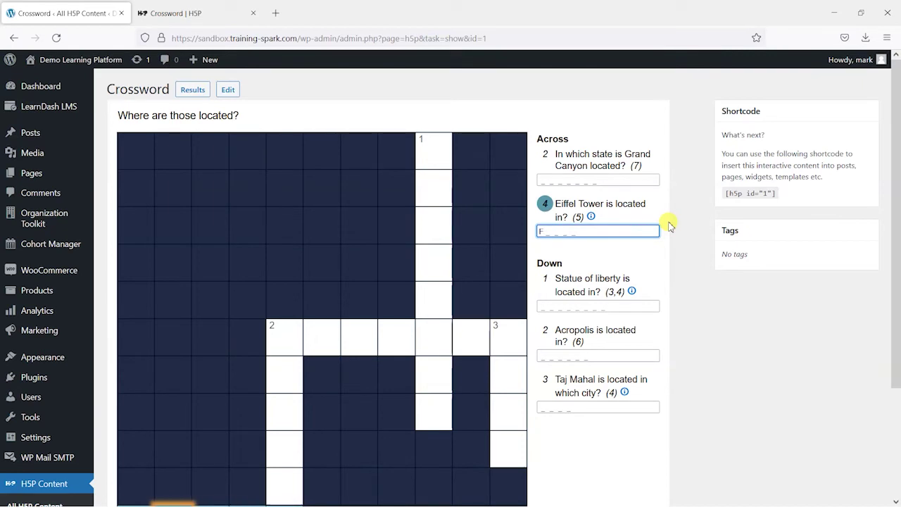
pyautogui.write('PARIS')
pyautogui.scroll(-2, 577, 267)
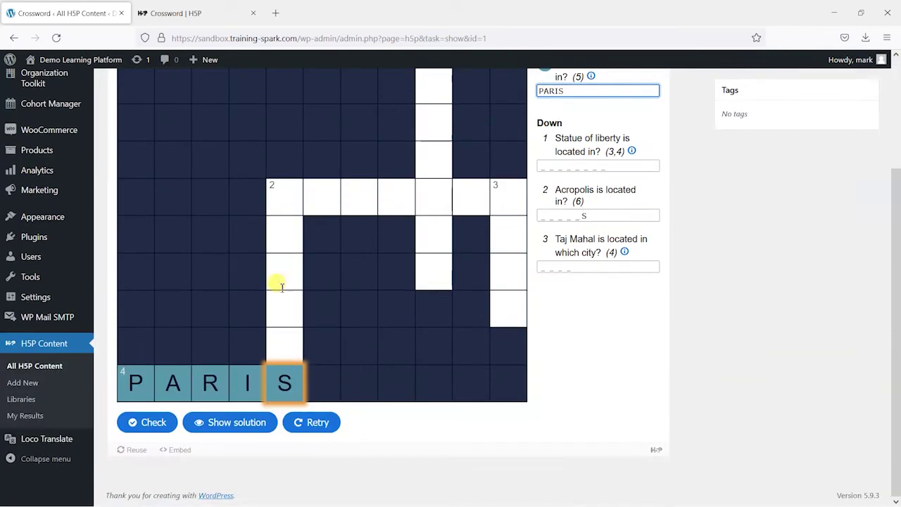
pyautogui.click(151, 423)
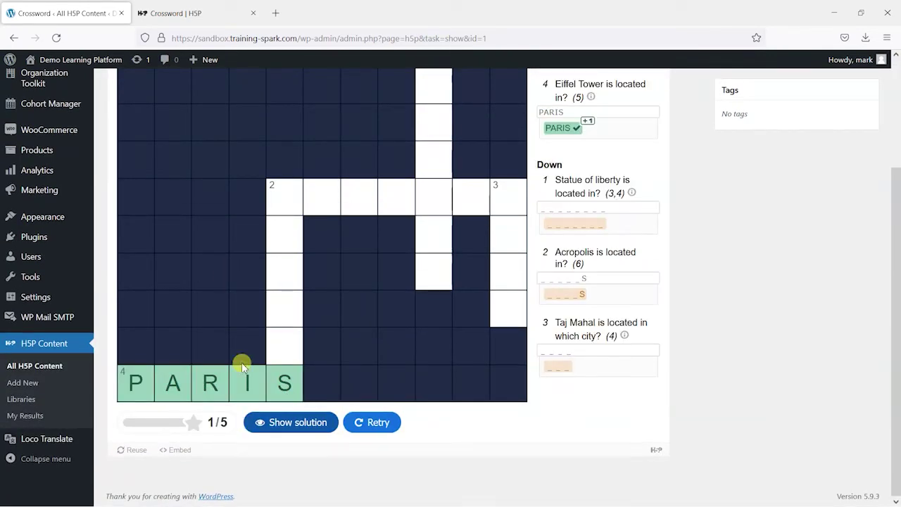
# Go to the H5P Content Add New page
pyautogui.scroll(2, 287, 284)
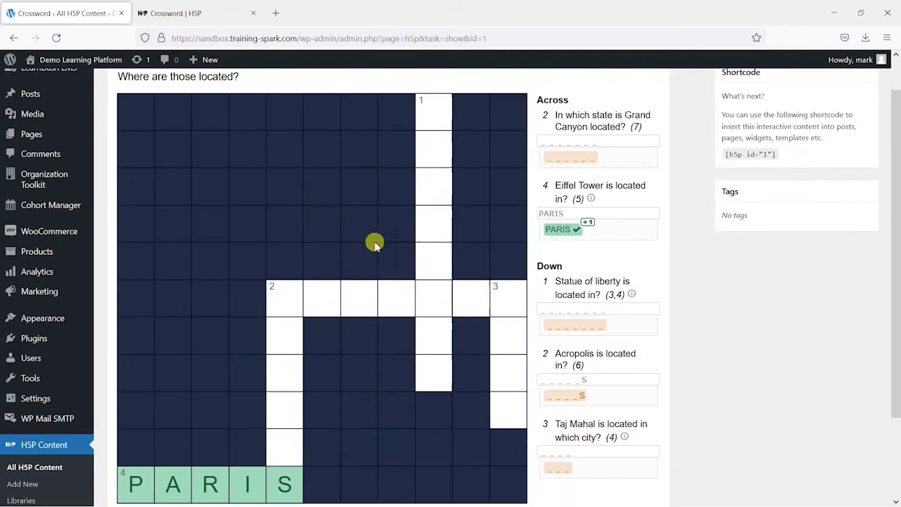
pyautogui.scroll(-2, 374, 275)
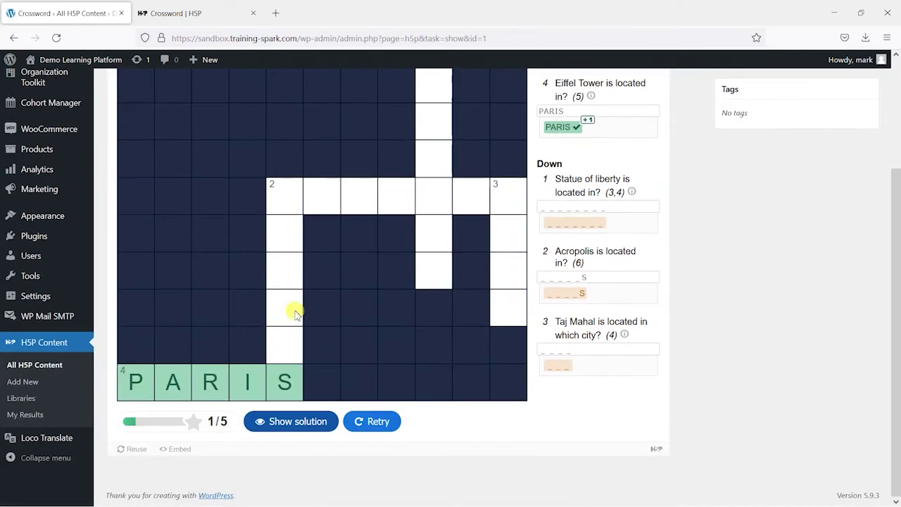
pyautogui.scroll(2, 221, 177)
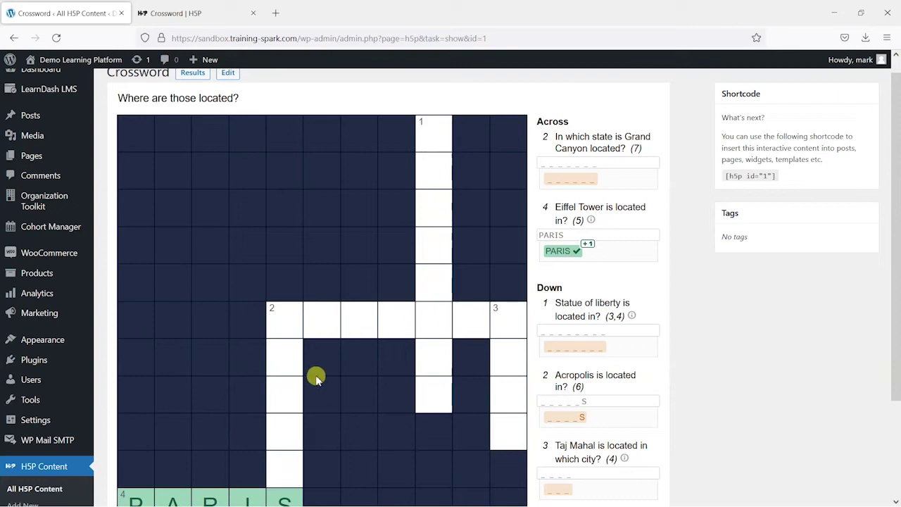
pyautogui.scroll(1, 335, 370)
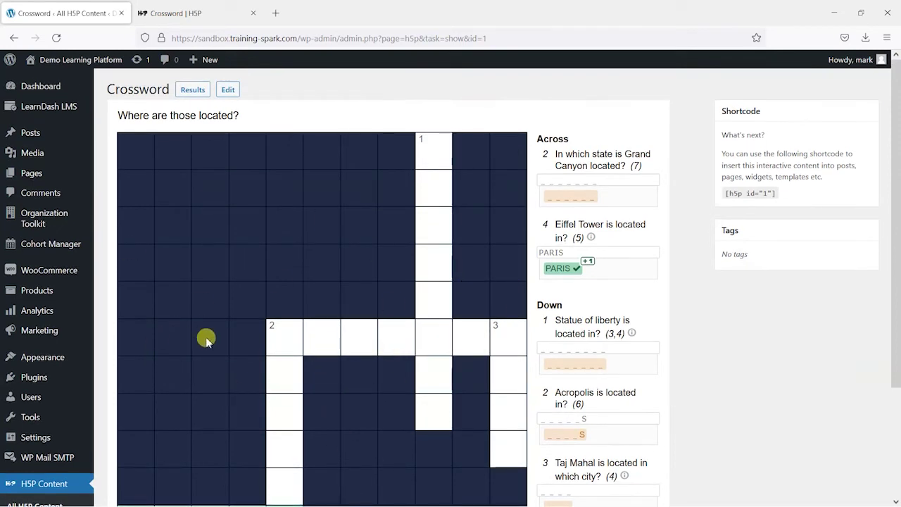
pyautogui.scroll(-2, 203, 338)
pyautogui.click(80, 380)
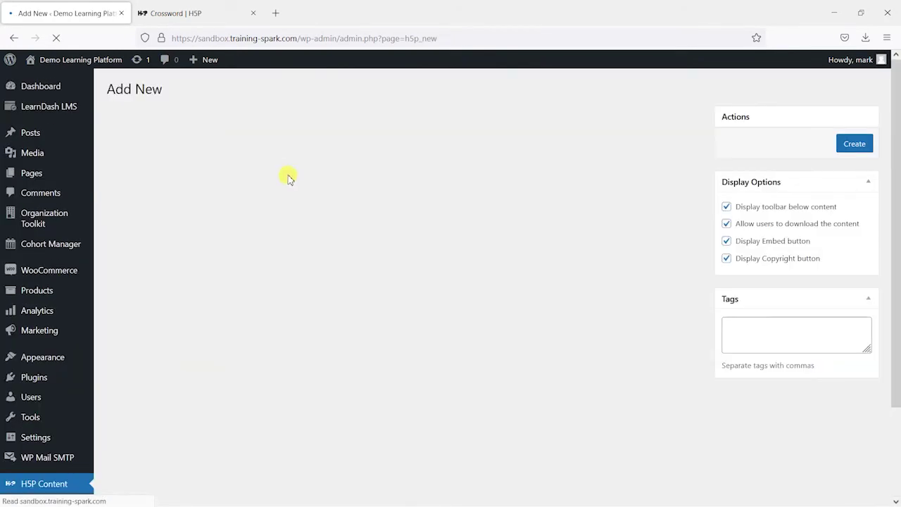
# Open the saved Crossword from the All H5P Content list
pyautogui.scroll(-3, 154, 206)
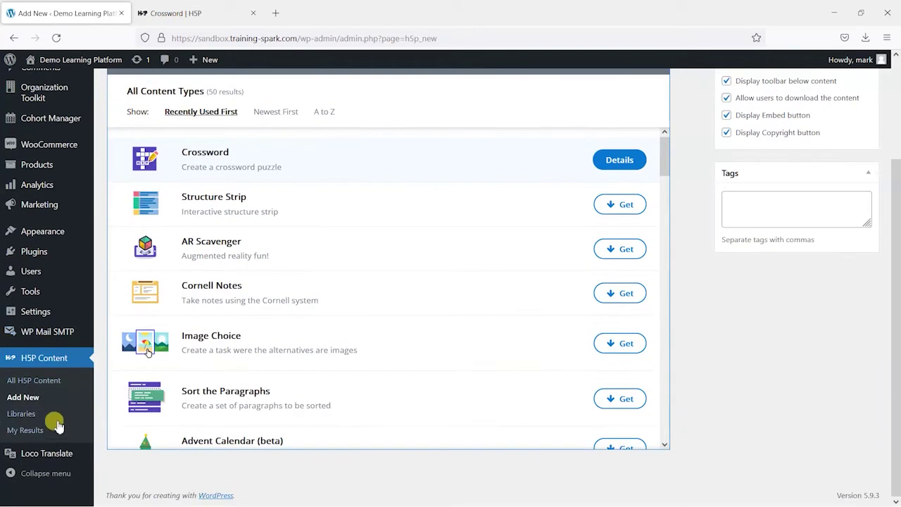
pyautogui.click(28, 487)
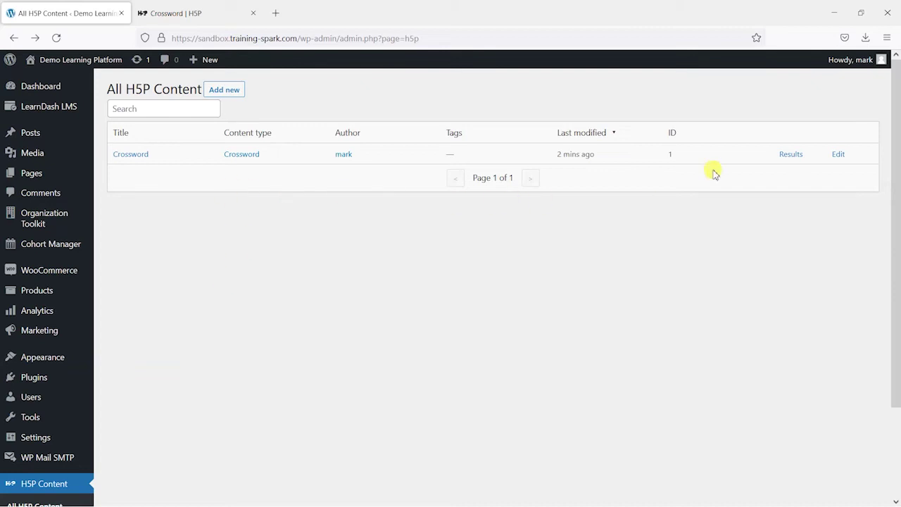
pyautogui.click(129, 154)
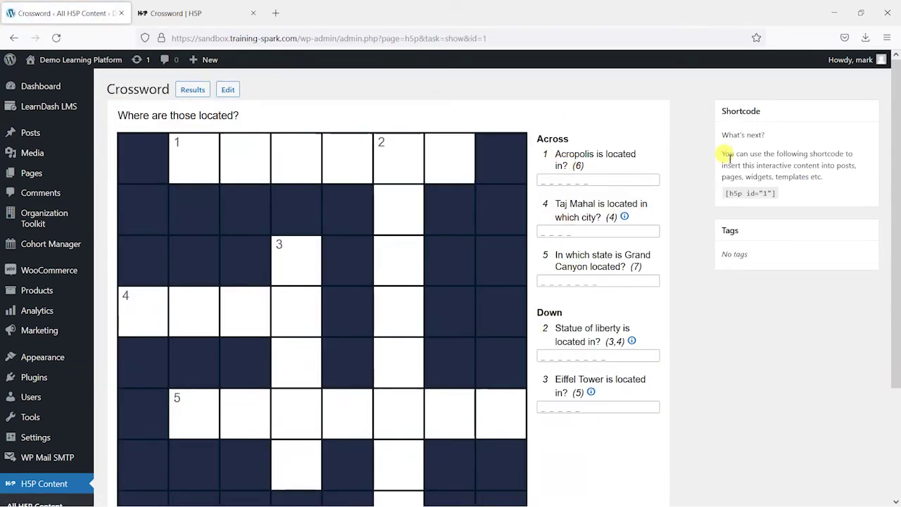
# Copy the Crossword shortcode [h5p id="1"] from its view page
pyautogui.scroll(-3, 477, 217)
pyautogui.scroll(-1, 471, 239)
pyautogui.scroll(5, 519, 291)
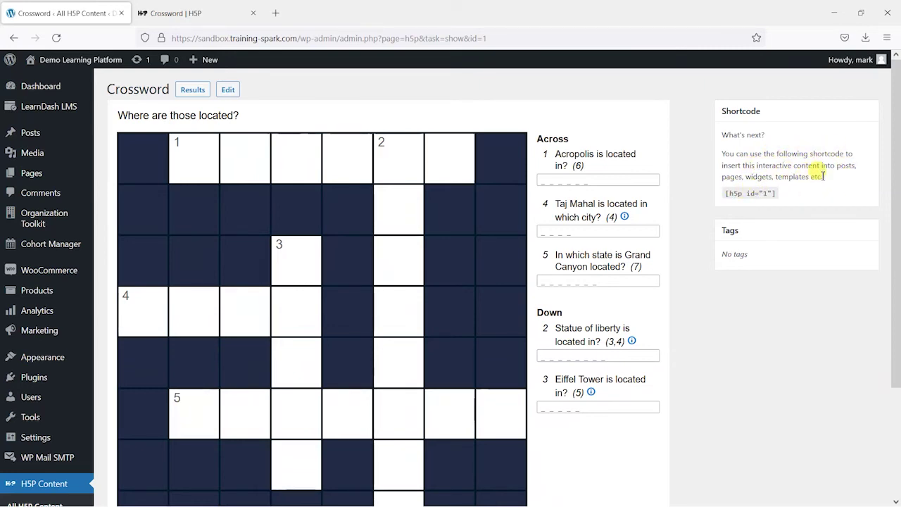
pyautogui.moveTo(726, 196); pyautogui.dragTo(776, 194)
pyautogui.rightClick(764, 195)
pyautogui.click(773, 211)
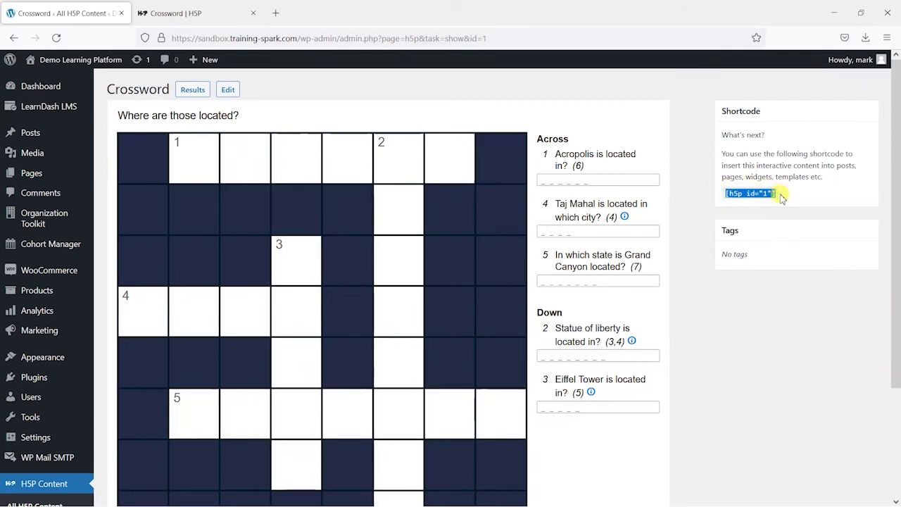
# Go through All Courses and Healthy Eating to the Ketogenic Diet For Weight-loss lesson
pyautogui.click(797, 292)
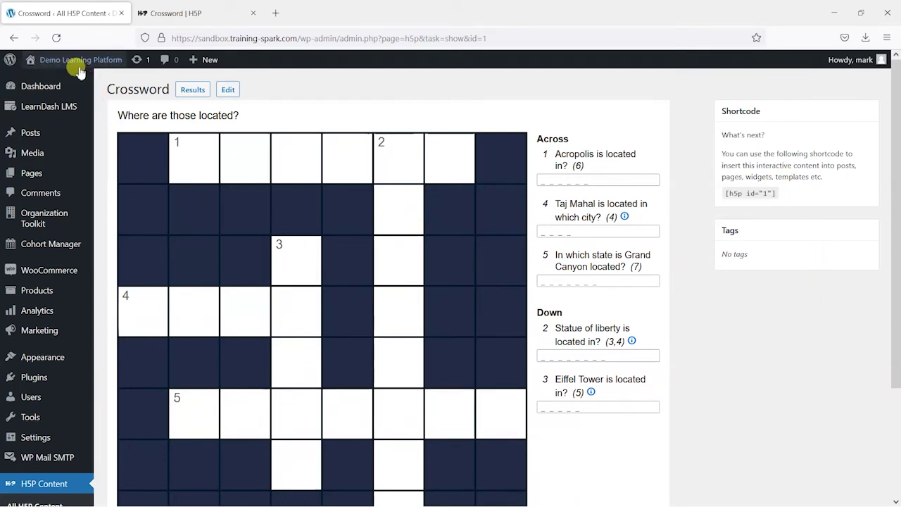
pyautogui.moveTo(78, 63)
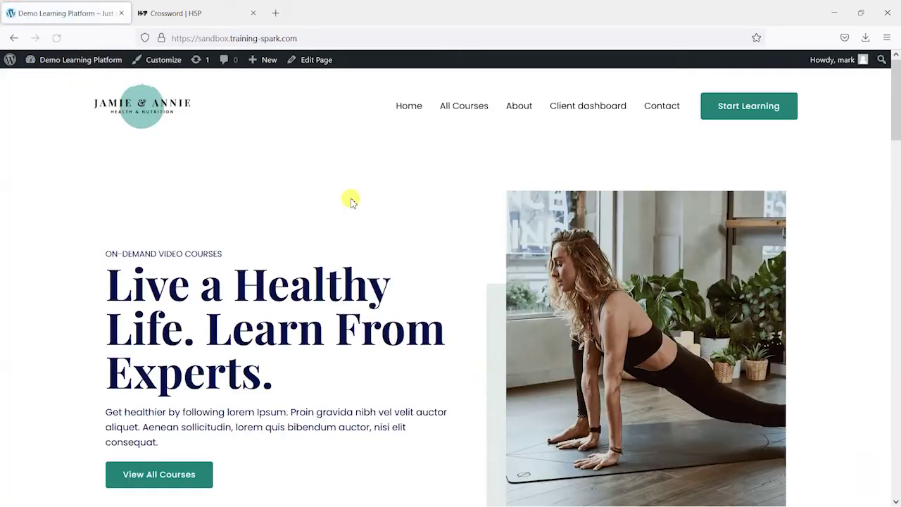
pyautogui.click(461, 106)
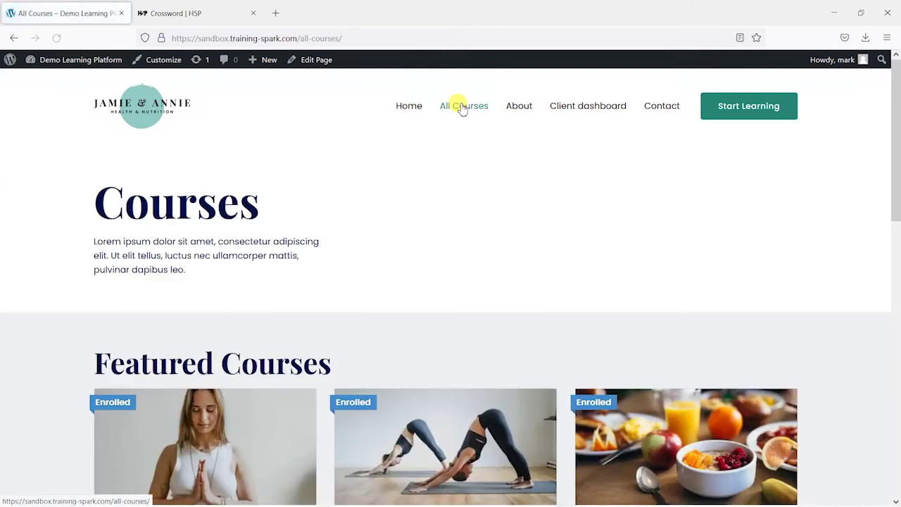
pyautogui.scroll(-3, 463, 302)
pyautogui.click(687, 357)
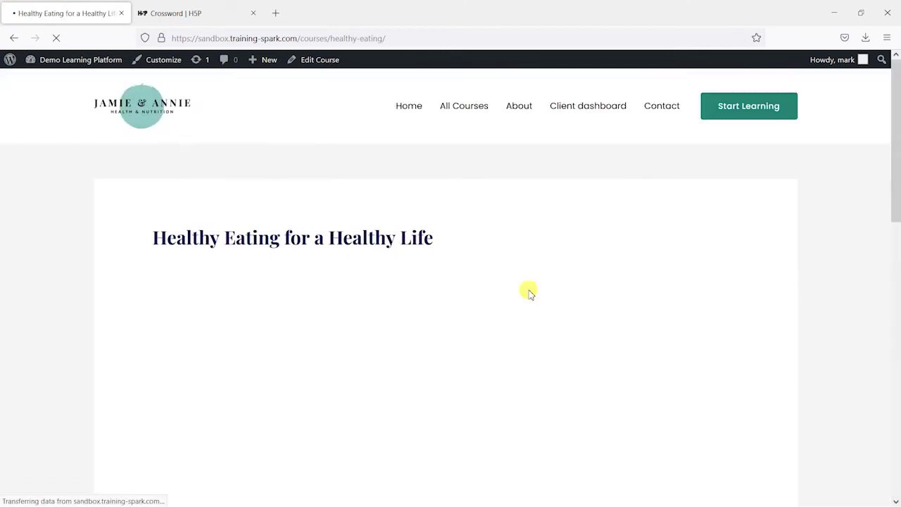
pyautogui.scroll(-6, 433, 178)
pyautogui.scroll(-2, 278, 143)
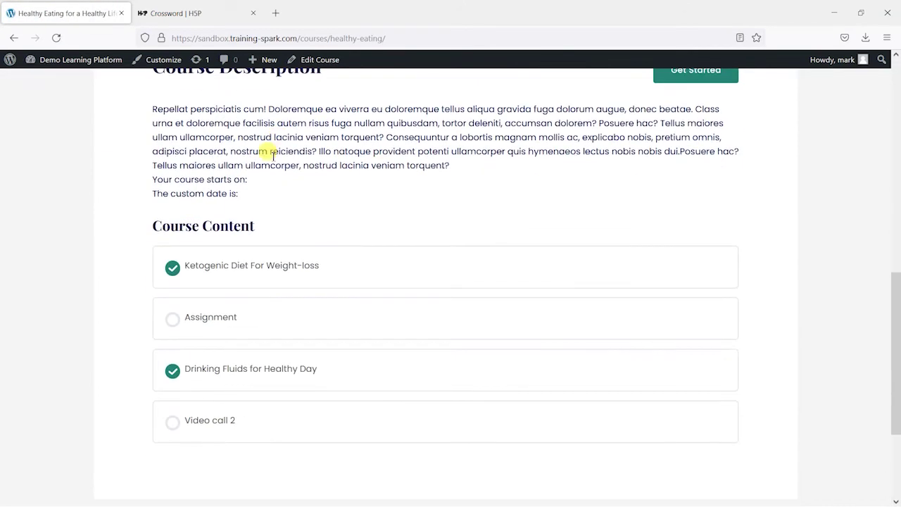
pyautogui.scroll(-2, 203, 191)
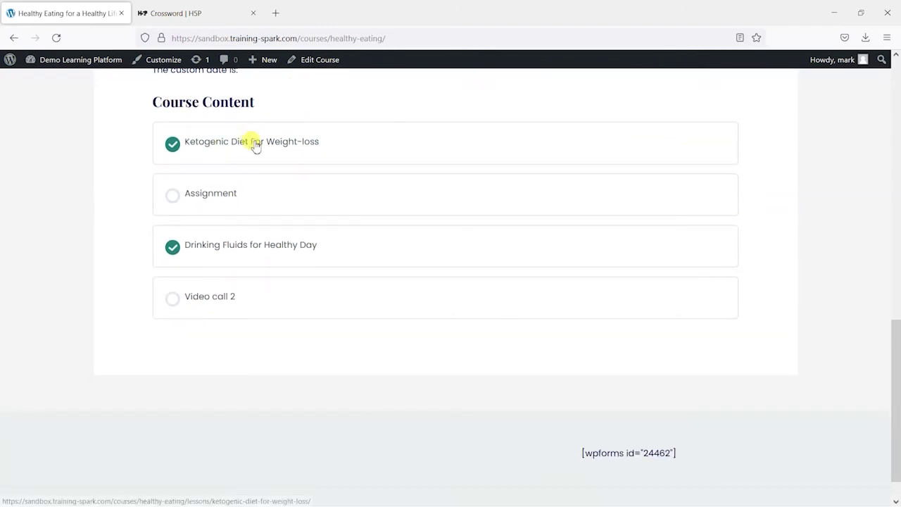
pyautogui.click(252, 143)
pyautogui.scroll(-5, 534, 282)
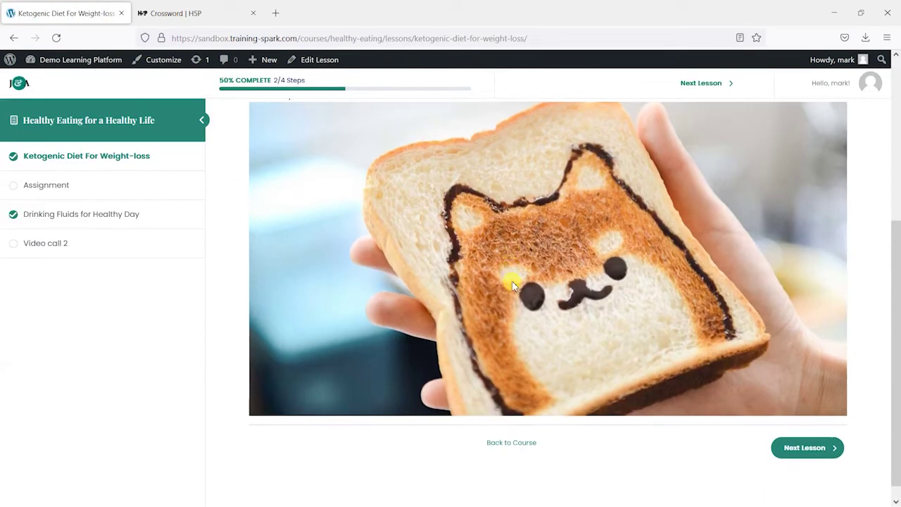
pyautogui.scroll(5, 537, 317)
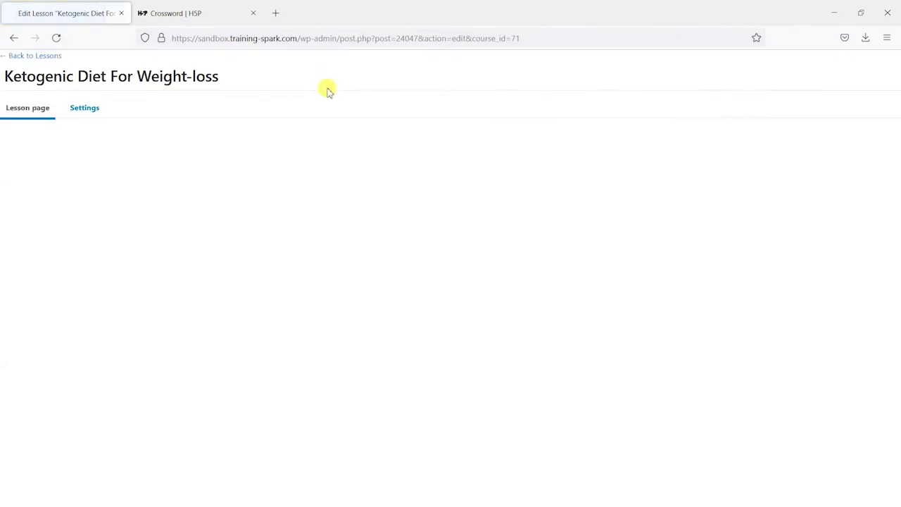
# Insert a Shortcode block with [h5p id="1"] below the toast image, followed by an empty paragraph
pyautogui.scroll(-10, 557, 246)
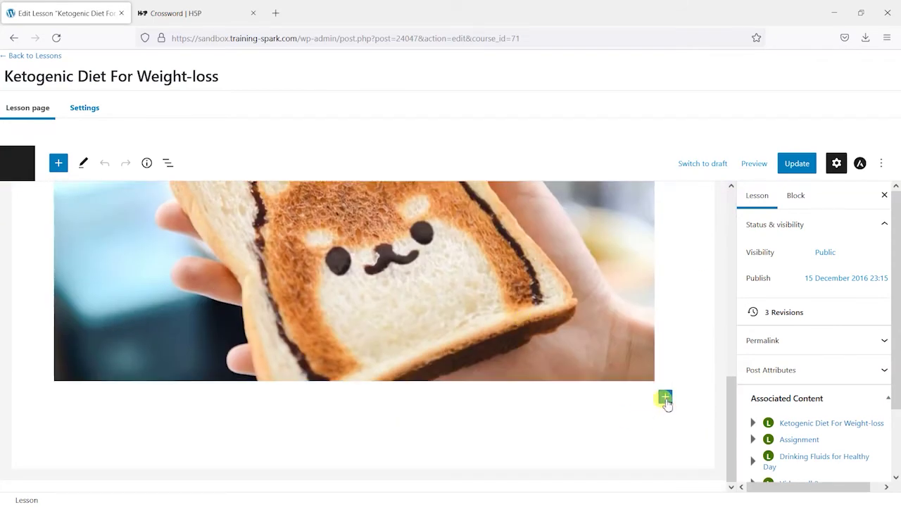
pyautogui.click(666, 398)
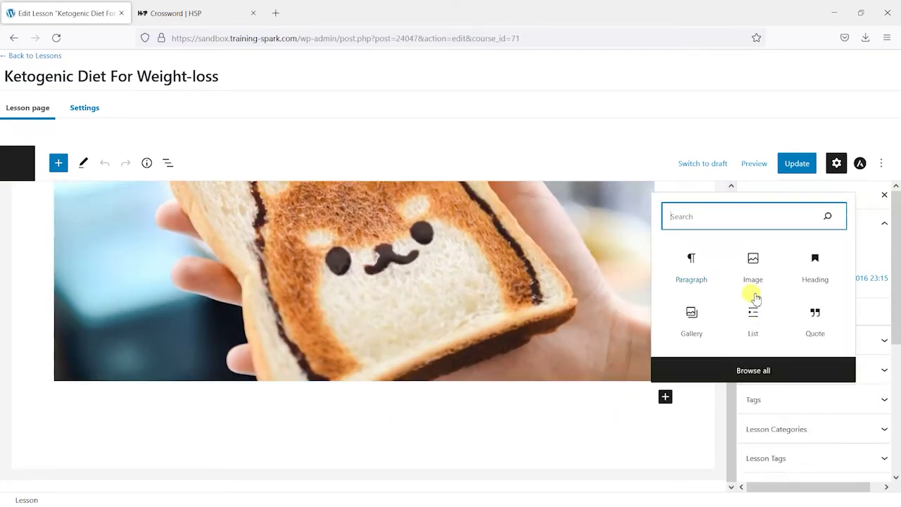
pyautogui.write('shor')
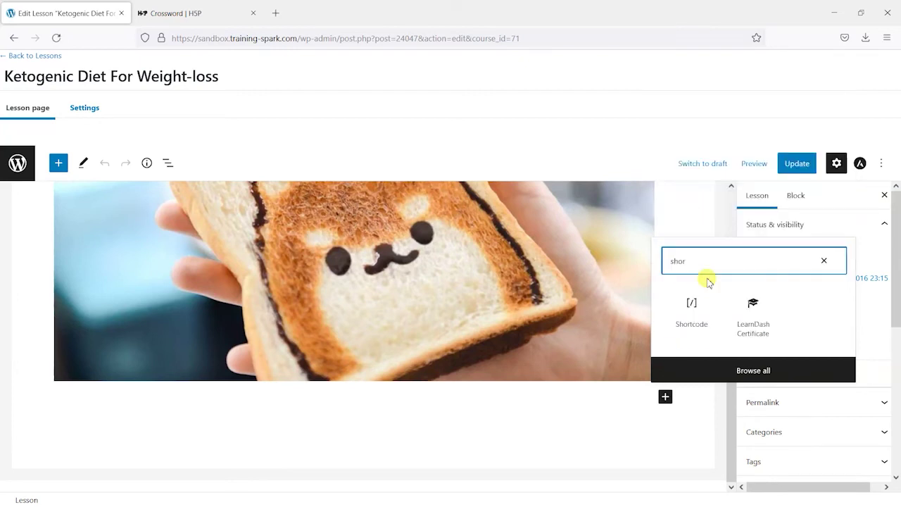
pyautogui.click(688, 324)
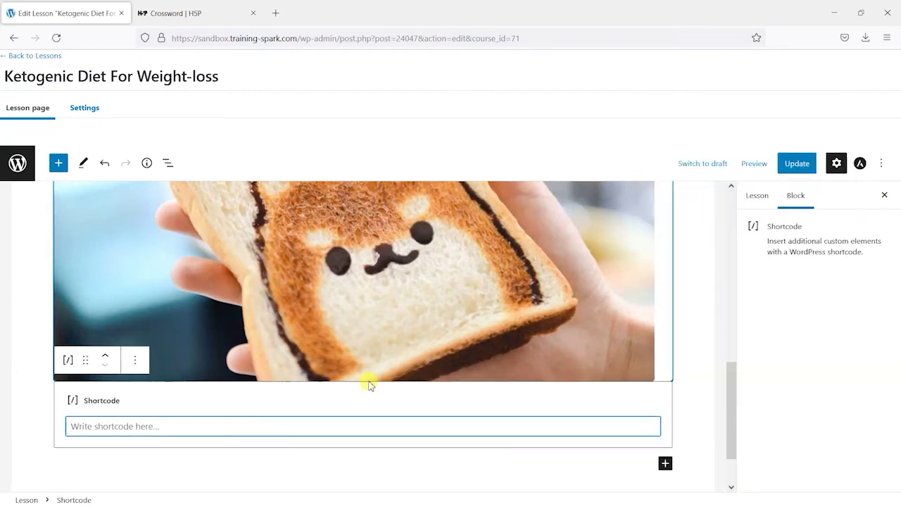
pyautogui.hotkey('ctrl', 'v')
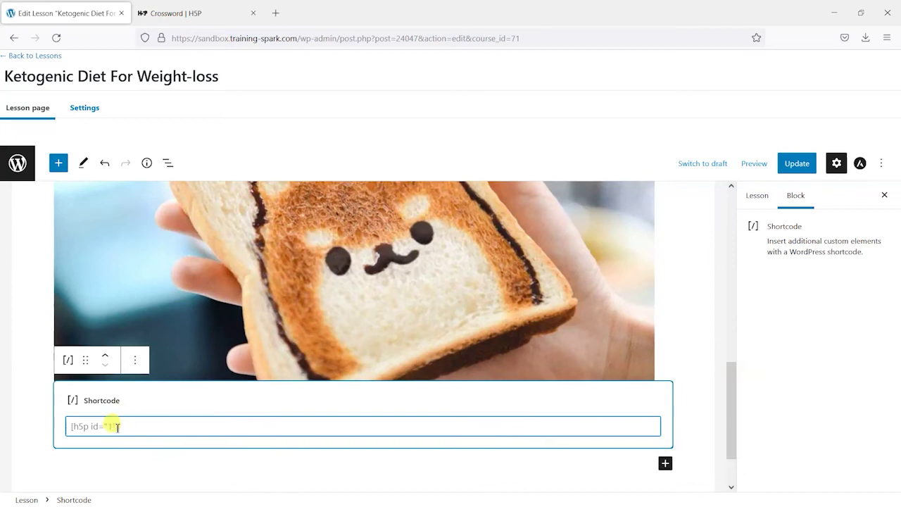
pyautogui.click(91, 468)
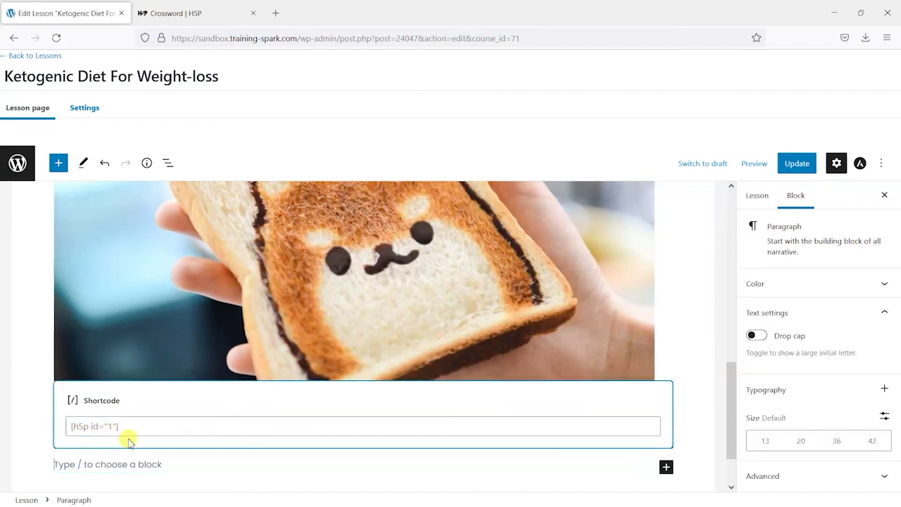
# Remove the toast image block from the lesson
pyautogui.scroll(-2, 118, 410)
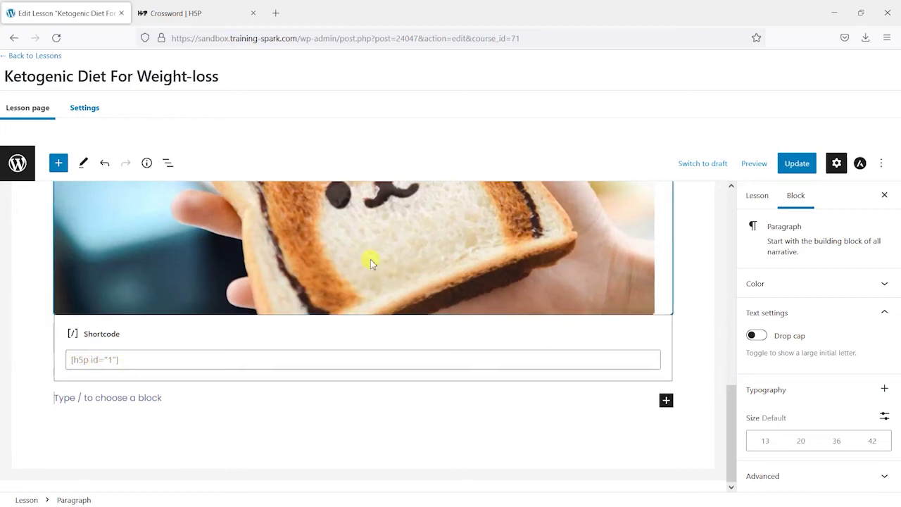
pyautogui.scroll(3, 370, 259)
pyautogui.click(359, 335)
pyautogui.scroll(5, 358, 336)
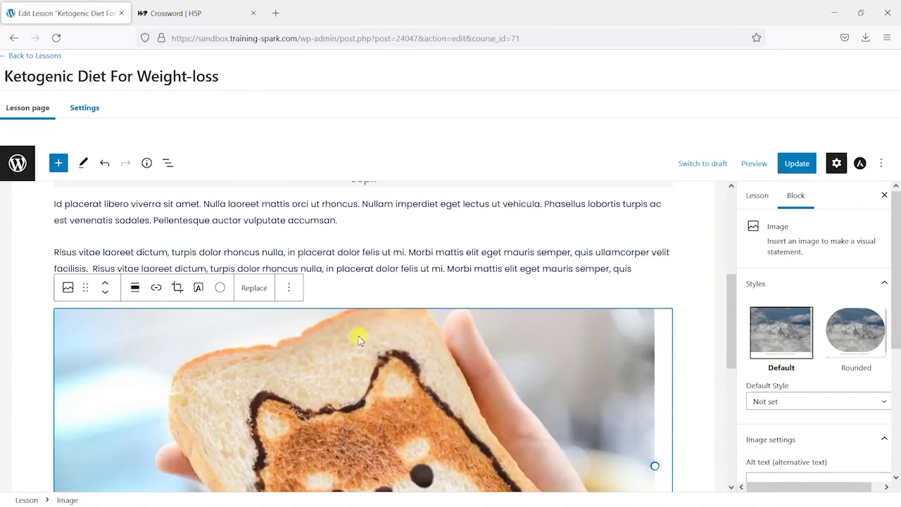
pyautogui.click(289, 288)
pyautogui.scroll(-1, 341, 211)
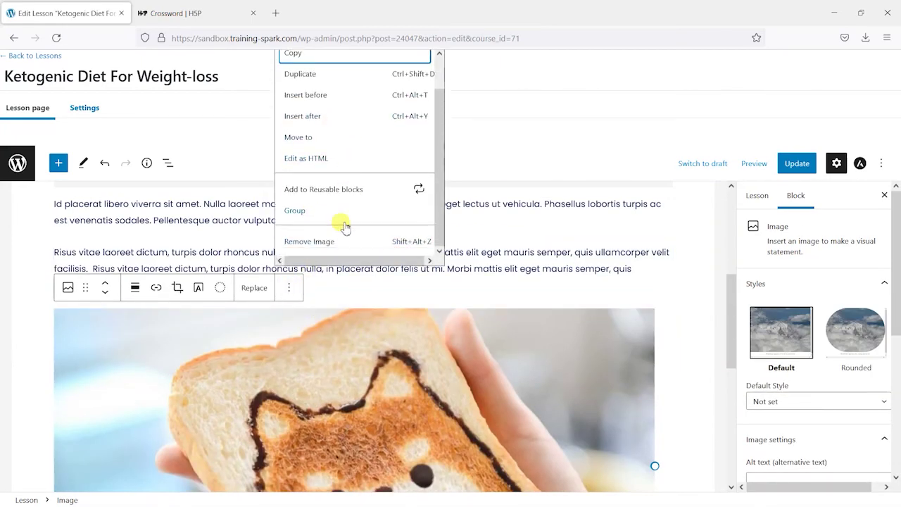
pyautogui.click(332, 241)
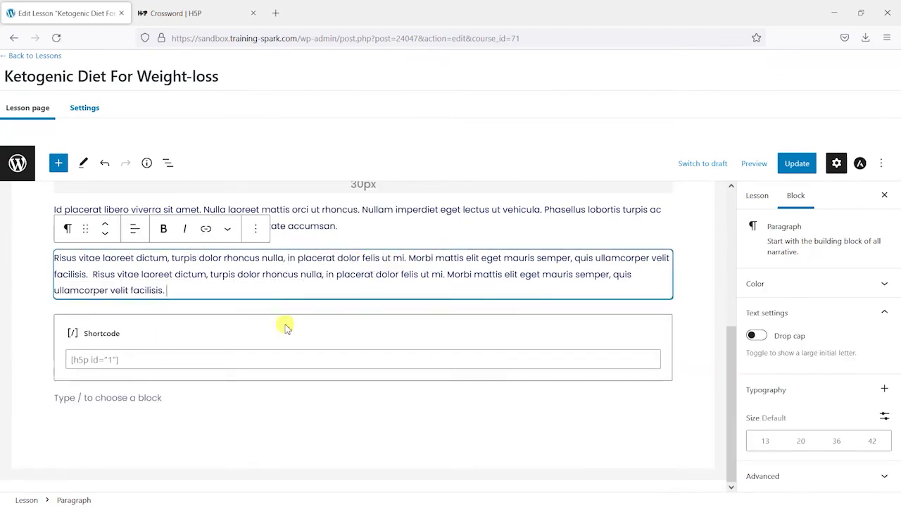
# Update the lesson and return to the Lessons list
pyautogui.scroll(2, 402, 302)
pyautogui.scroll(-2, 401, 302)
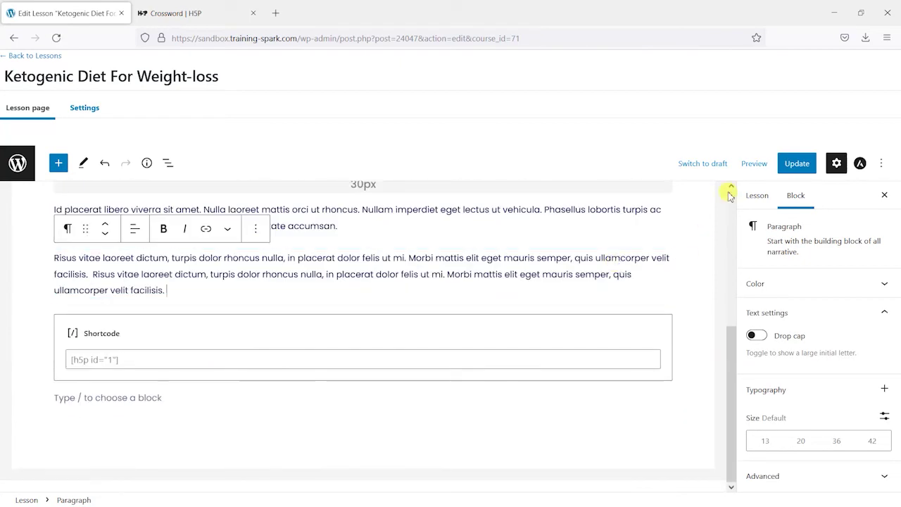
pyautogui.click(796, 166)
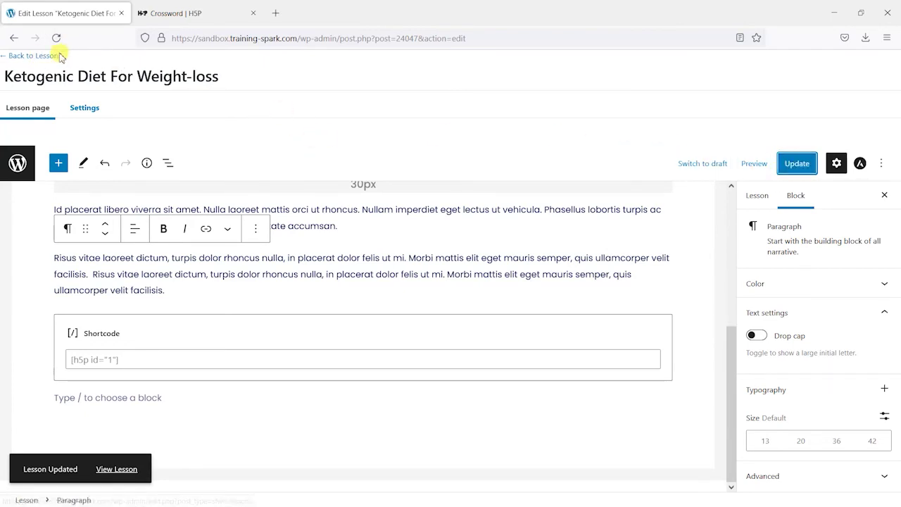
pyautogui.click(37, 57)
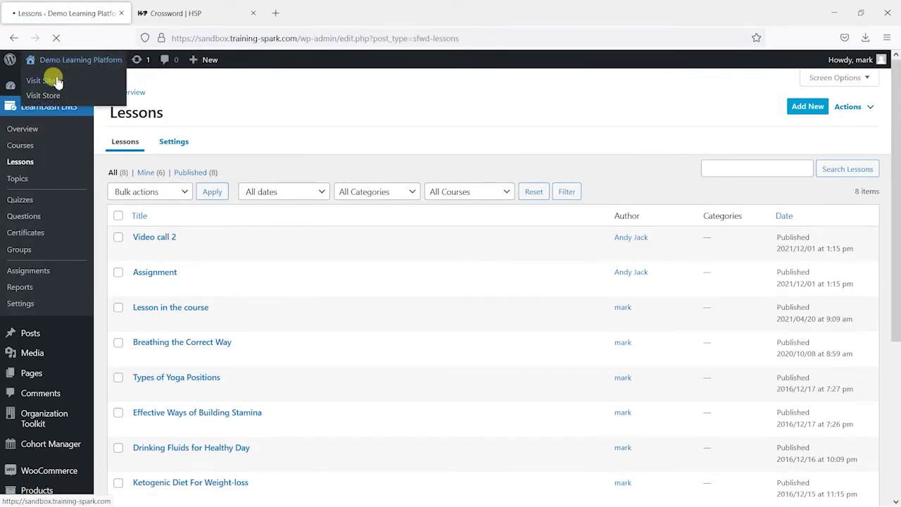
# On the live site, go via All Courses and Healthy Eating to the Ketogenic Diet lesson
pyautogui.click(44, 80)
pyautogui.click(463, 111)
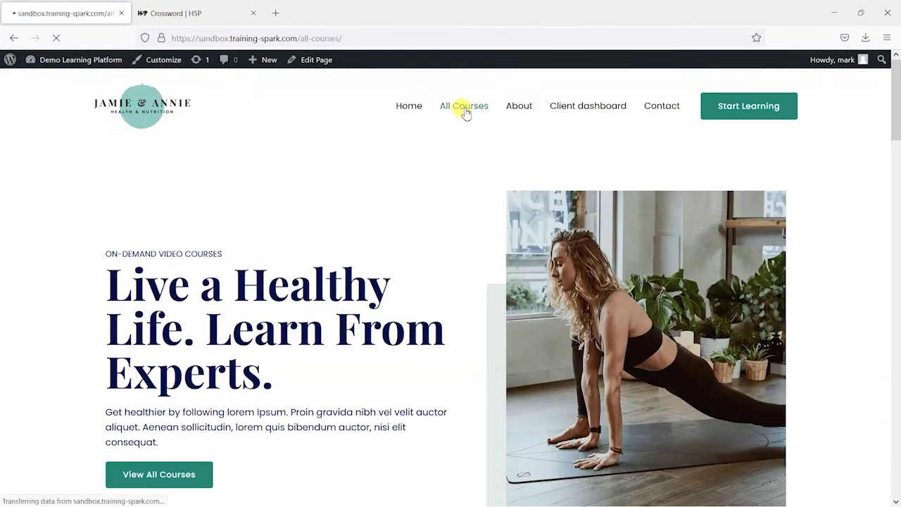
pyautogui.scroll(-3, 655, 362)
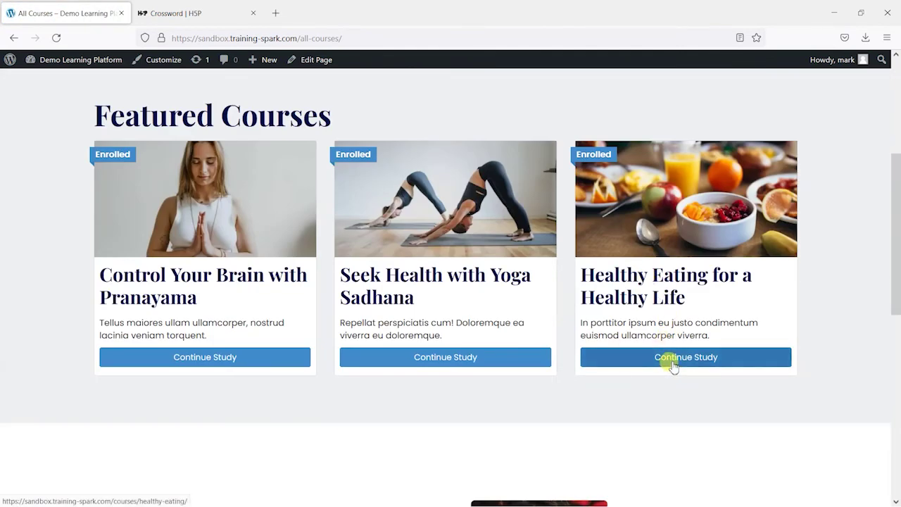
pyautogui.click(674, 358)
pyautogui.scroll(-6, 633, 281)
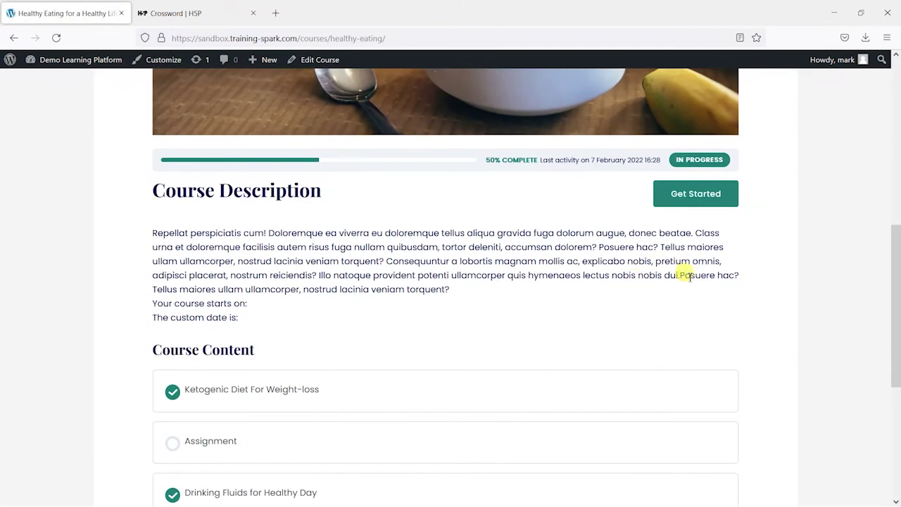
pyautogui.scroll(-5, 690, 276)
pyautogui.click(291, 138)
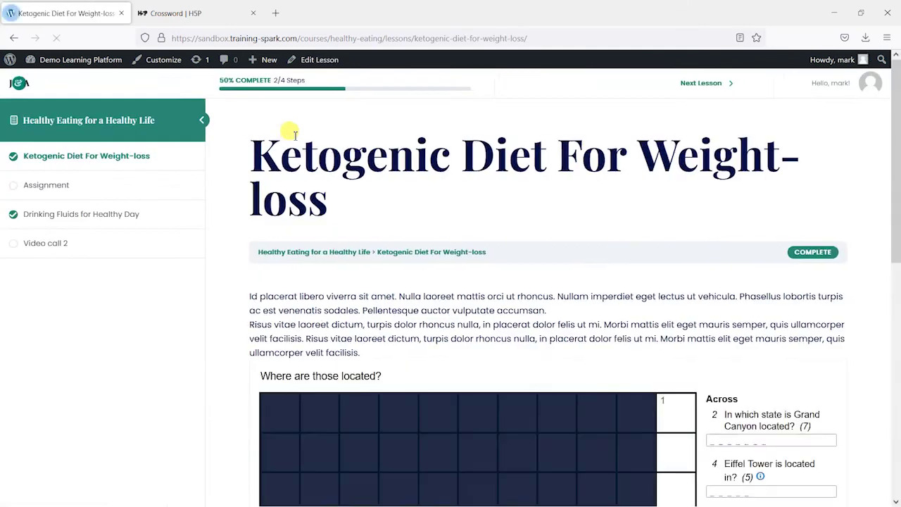
# Scroll the lesson to view the embedded crossword "Where are those located?" and its clues
pyautogui.scroll(-2, 580, 265)
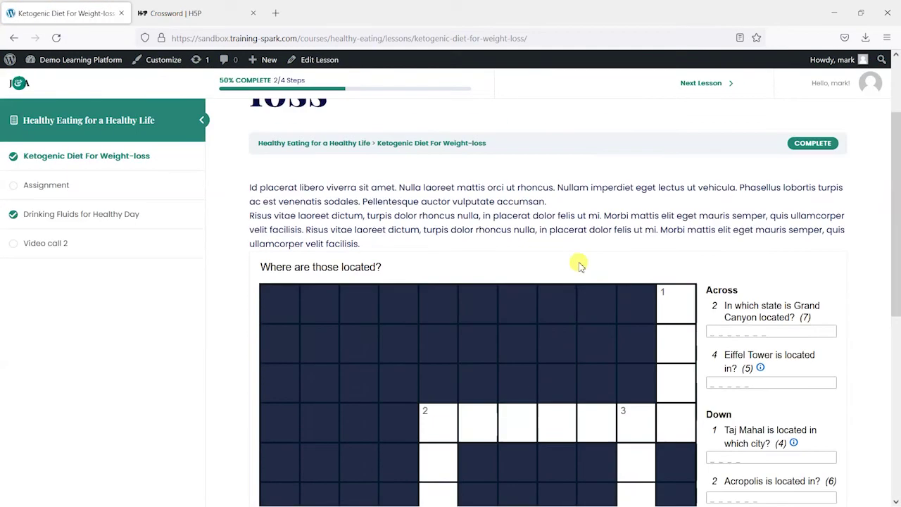
pyautogui.scroll(-1, 579, 265)
pyautogui.scroll(-2, 824, 187)
pyautogui.scroll(2, 739, 300)
pyautogui.scroll(-4, 740, 299)
pyautogui.scroll(2, 483, 295)
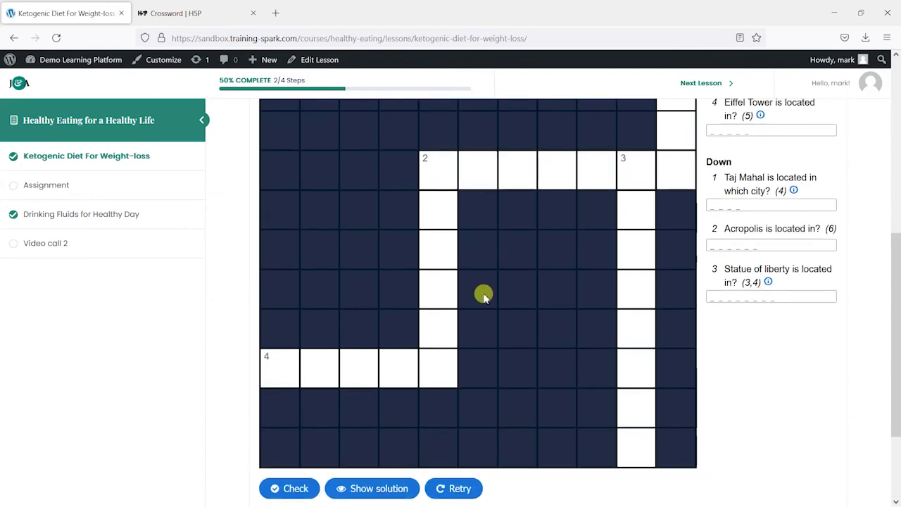
pyautogui.scroll(4, 738, 203)
pyautogui.scroll(-6, 768, 284)
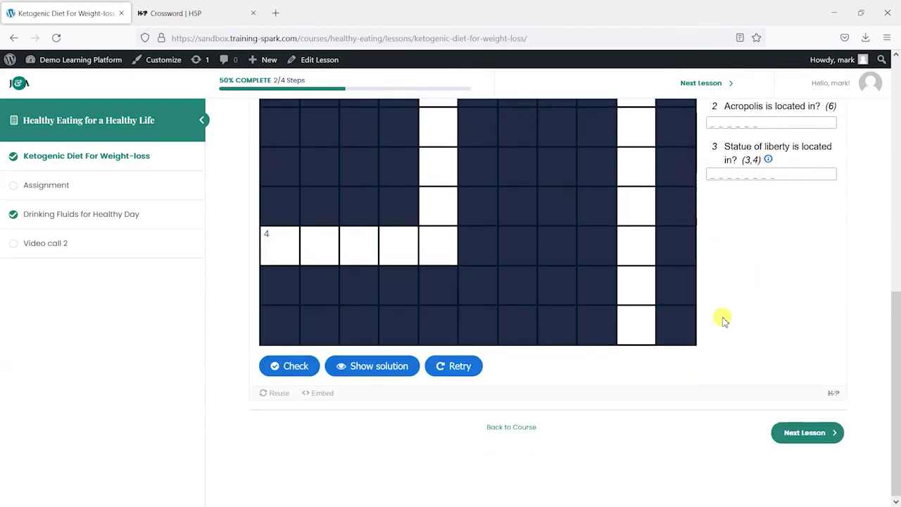
pyautogui.scroll(8, 723, 320)
# Back on the H5P.org tab, browse Examples & Downloads down to the Crossword content type
pyautogui.hotkey('ctrl', 'Tab')
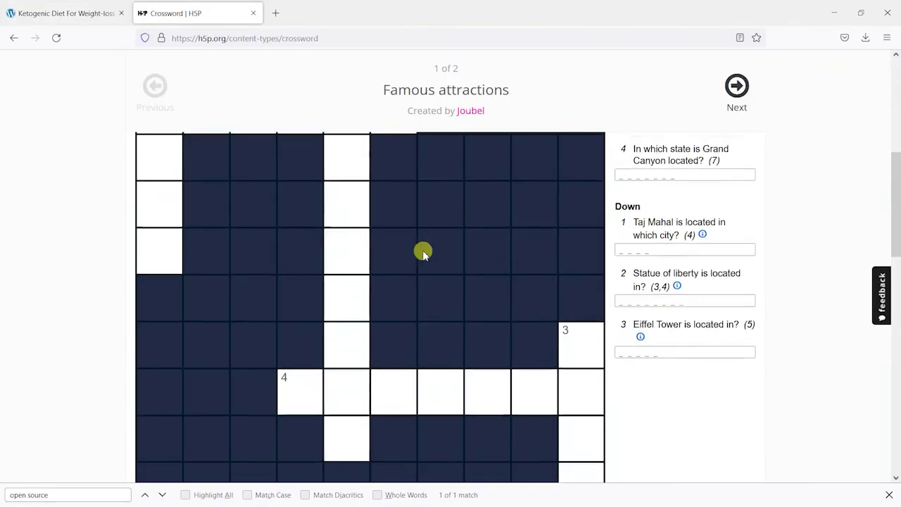
pyautogui.scroll(5, 423, 254)
pyautogui.click(365, 102)
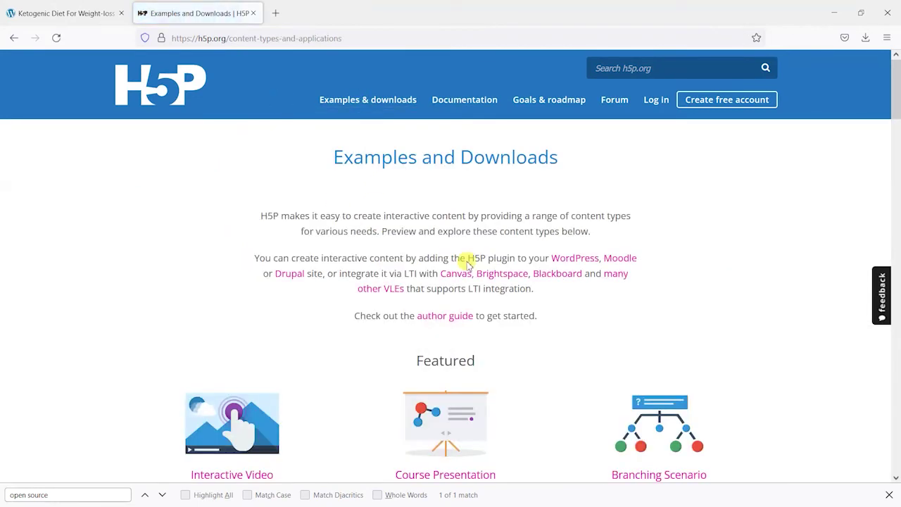
pyautogui.scroll(-9, 422, 246)
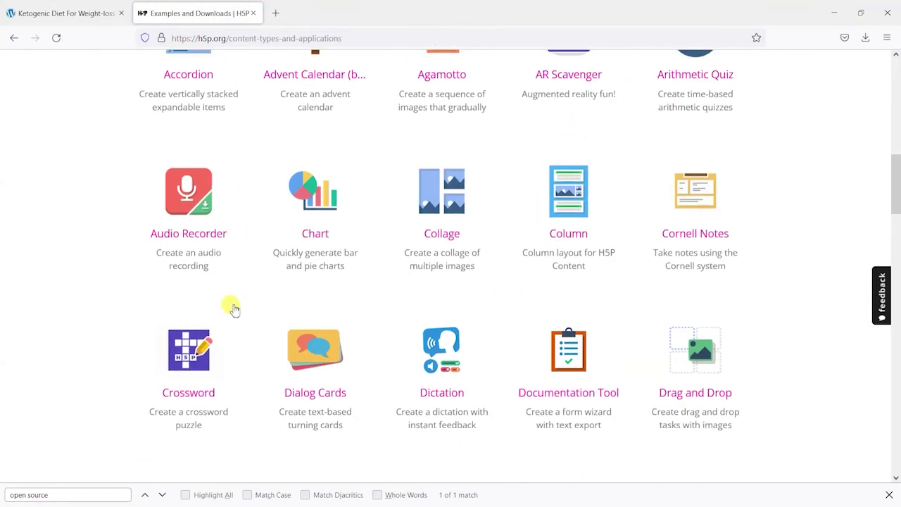
pyautogui.scroll(-3, 233, 308)
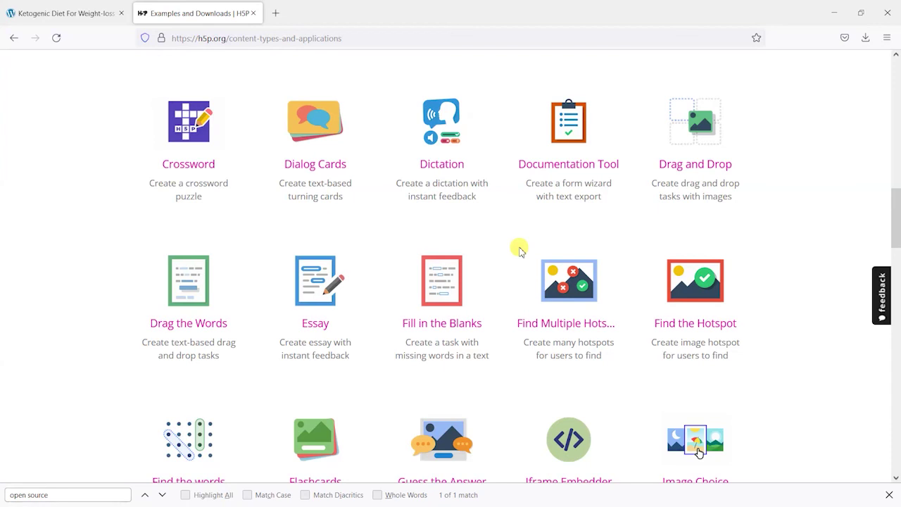
pyautogui.scroll(10, 518, 250)
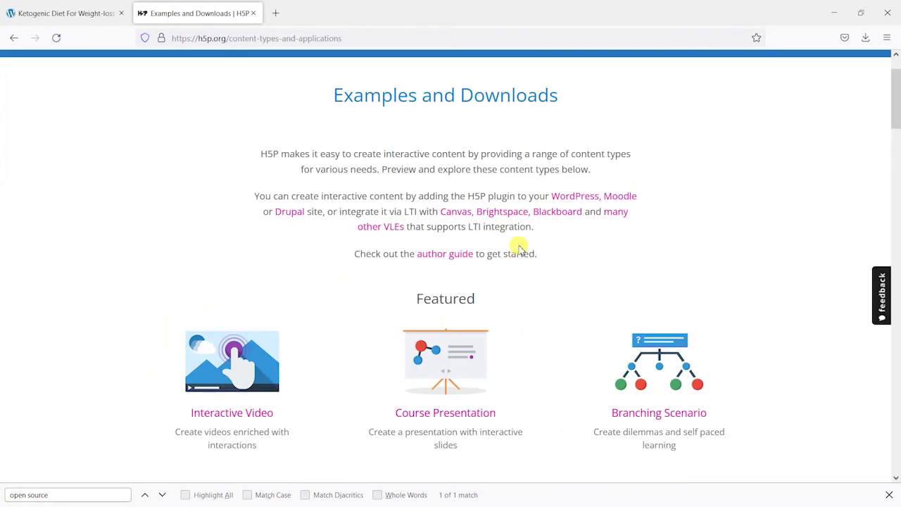
pyautogui.scroll(1, 519, 250)
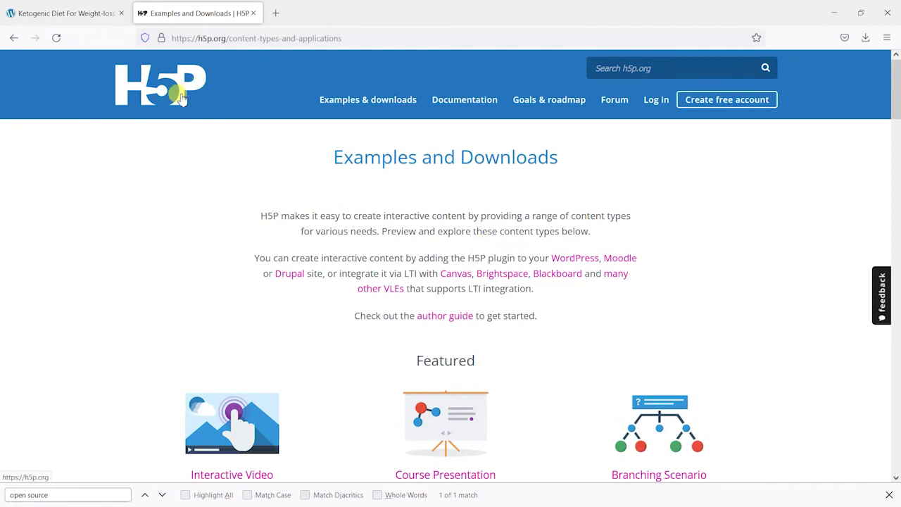
# Return to the 'Ketogenic Diet For Weight-loss' lesson showing the embedded 'Where are those located?' crossword
pyautogui.click(63, 11)
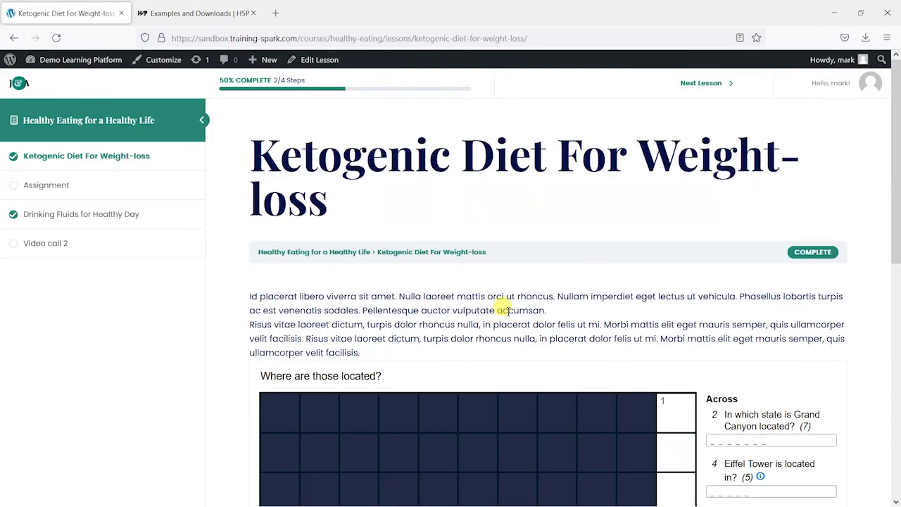